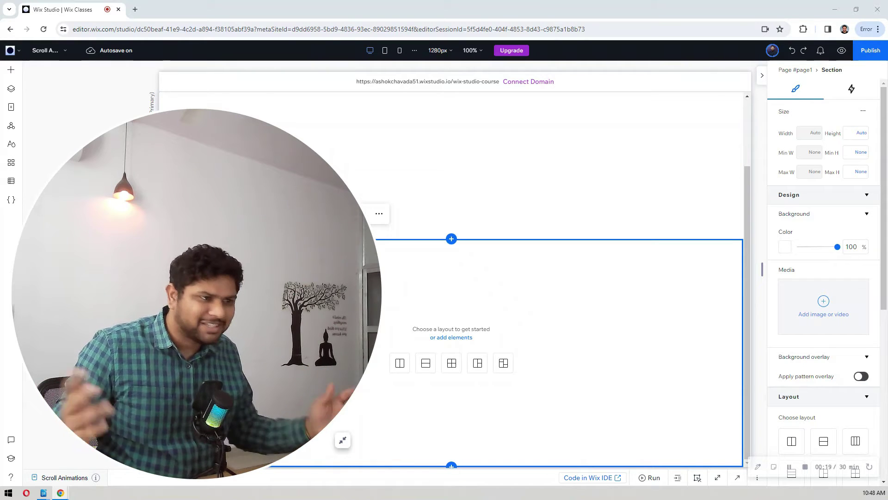
- Check the upper section's size, then reselect the empty lower section
{"action": "left_click", "coordinate": [342, 440]}
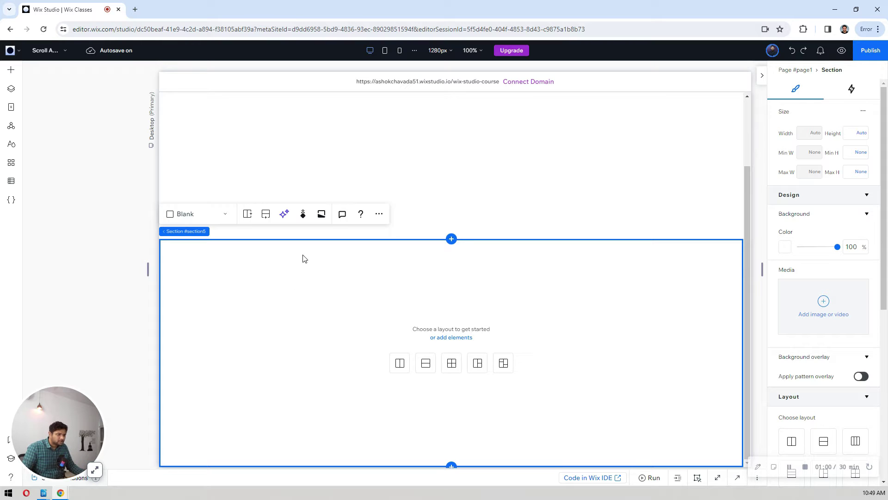
{"action": "scroll", "coordinate": [304, 267], "scroll_direction": "up", "scroll_amount": 2}
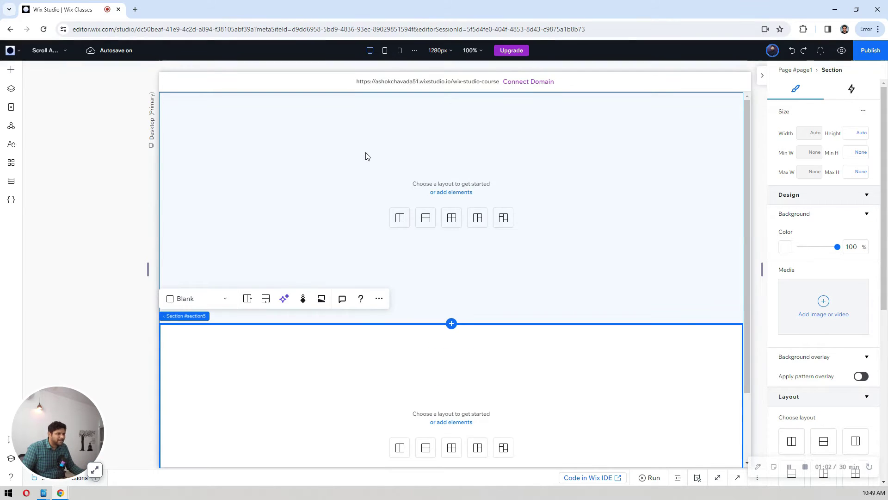
{"action": "left_click", "coordinate": [365, 156]}
{"action": "scroll", "coordinate": [365, 158], "scroll_direction": "down", "scroll_amount": 2}
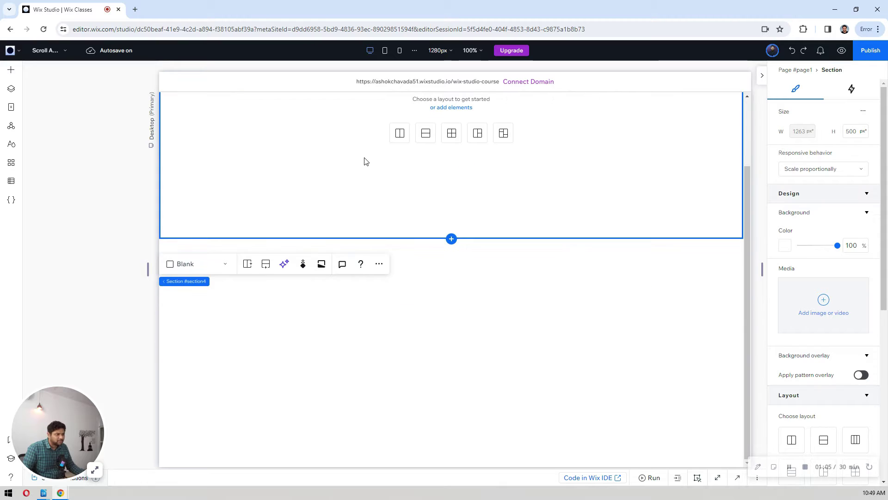
{"action": "left_click", "coordinate": [278, 348]}
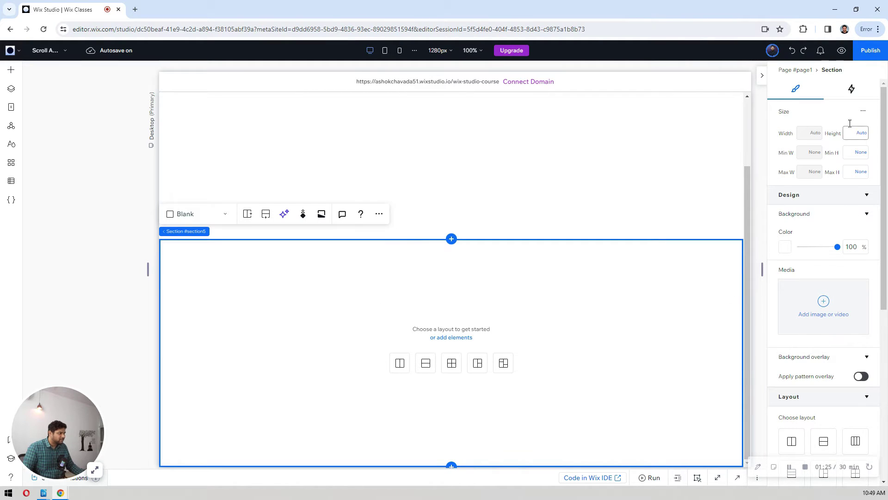
- Enable advanced sizing and set the section height to 150vh
{"action": "left_click", "coordinate": [863, 111]}
{"action": "left_click", "coordinate": [865, 113]}
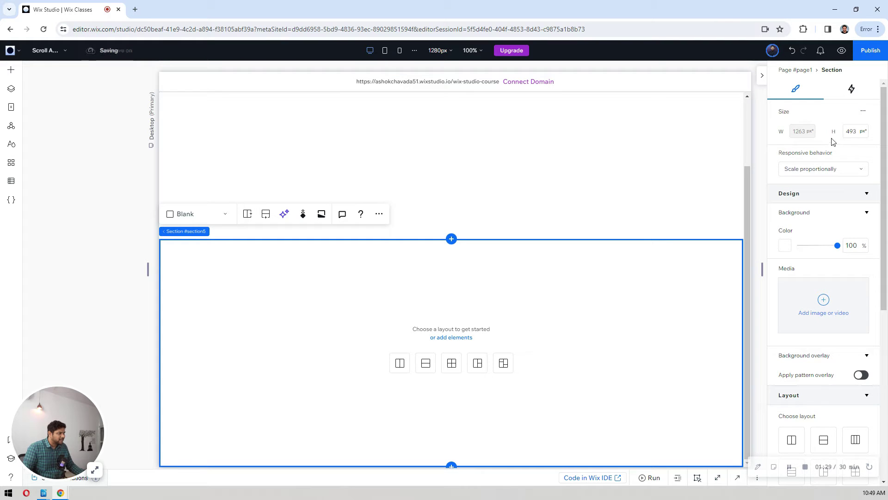
{"action": "left_click", "coordinate": [863, 113]}
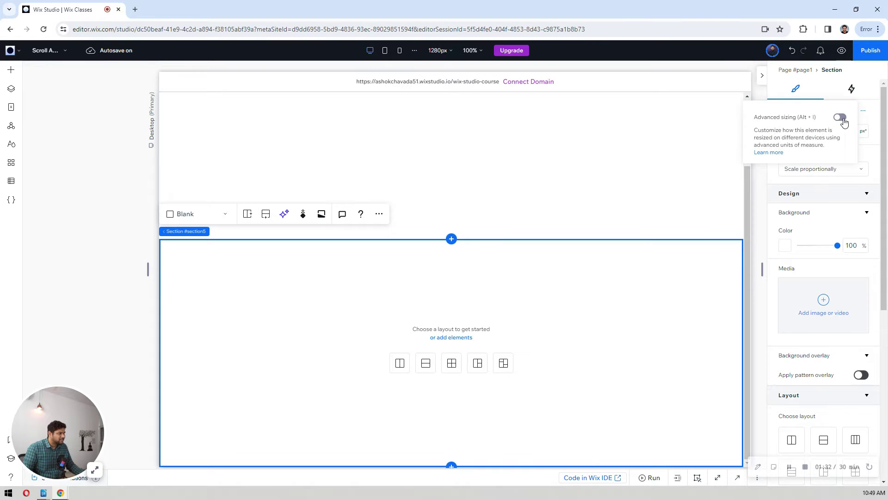
{"action": "left_click", "coordinate": [840, 118]}
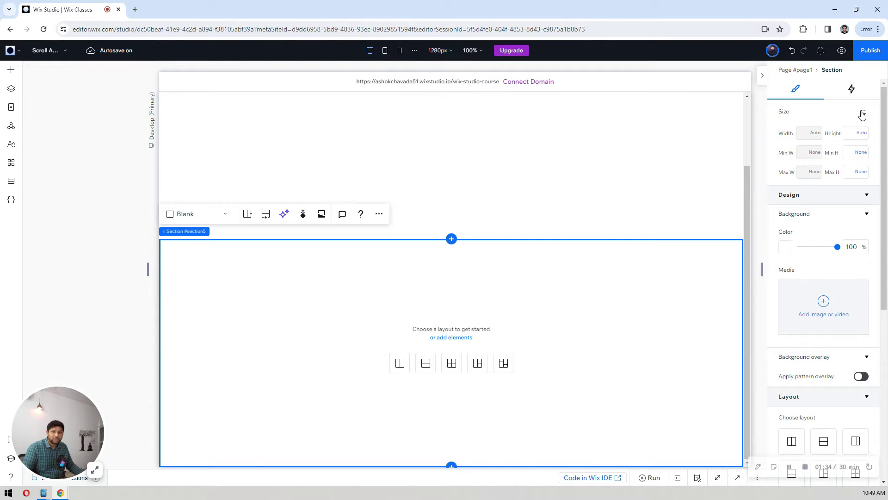
{"action": "left_click", "coordinate": [846, 135]}
{"action": "type", "text": "150vh"}
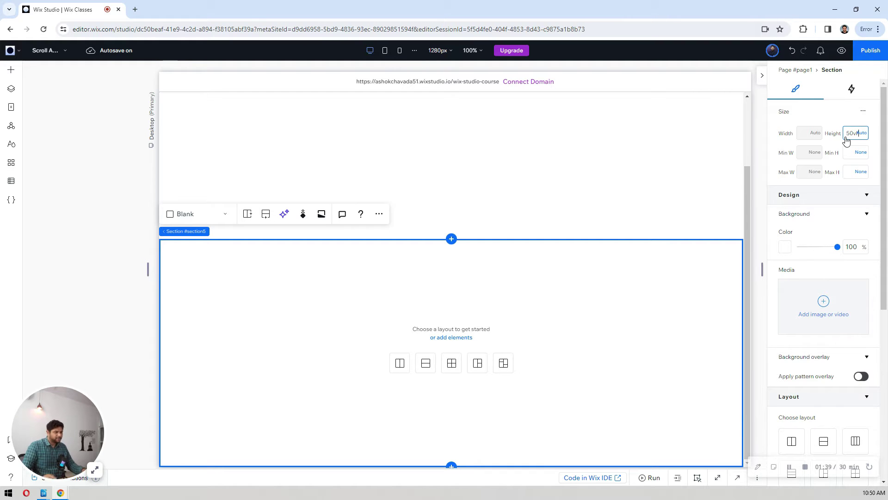
{"action": "key", "text": "Return"}
{"action": "scroll", "coordinate": [611, 242], "scroll_direction": "down", "scroll_amount": 3}
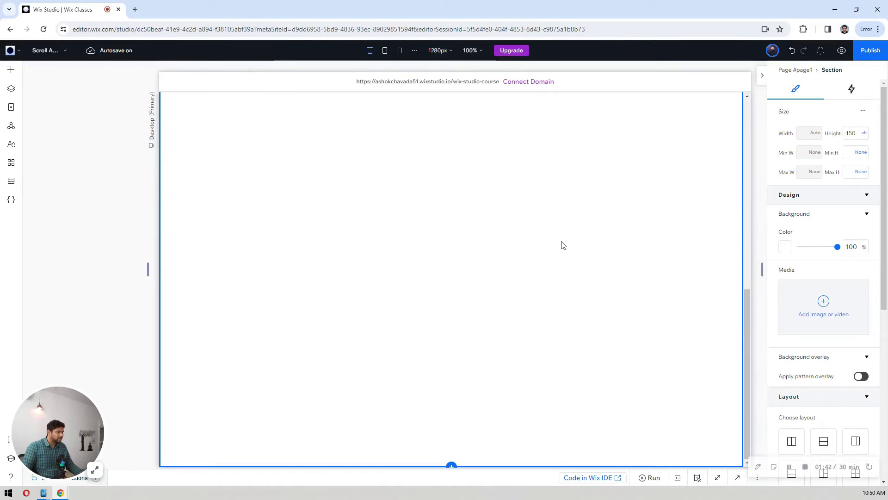
{"action": "scroll", "coordinate": [563, 244], "scroll_direction": "up", "scroll_amount": 3}
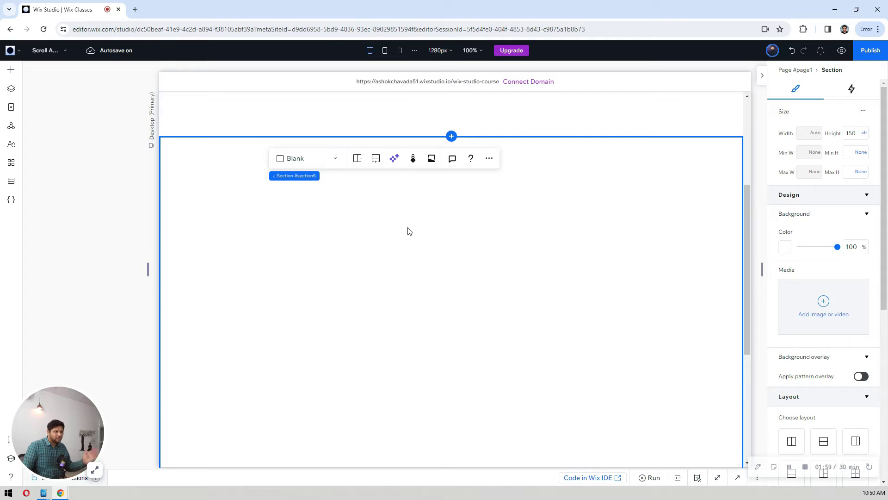
- Select the 150vh section and set its Overflow content option to Hide
{"action": "left_click", "coordinate": [591, 223]}
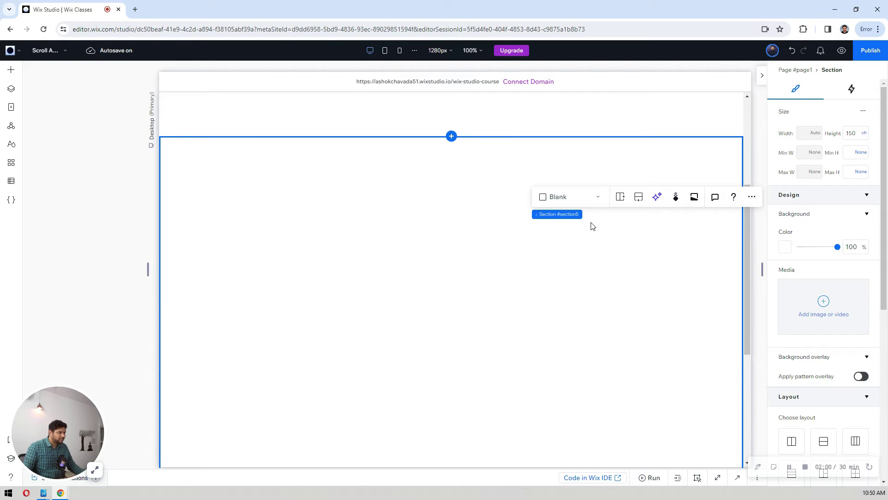
{"action": "left_click", "coordinate": [429, 238]}
{"action": "scroll", "coordinate": [845, 221], "scroll_direction": "down", "scroll_amount": 7}
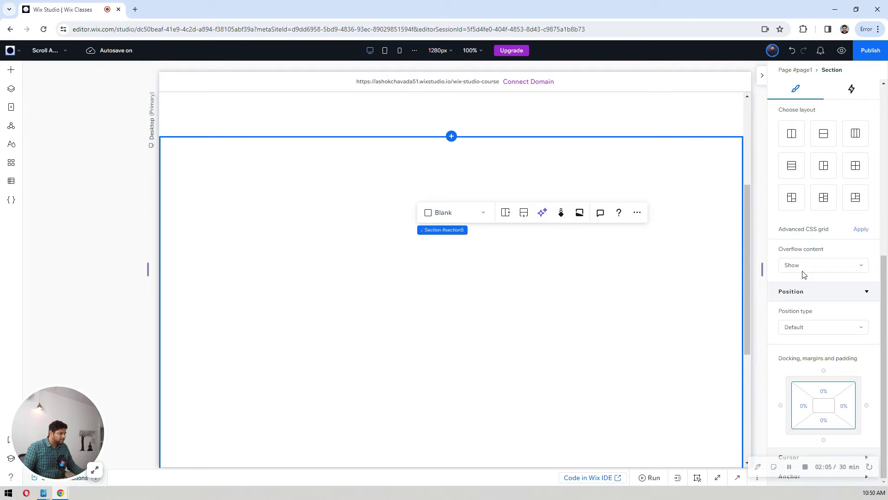
{"action": "left_click", "coordinate": [786, 268]}
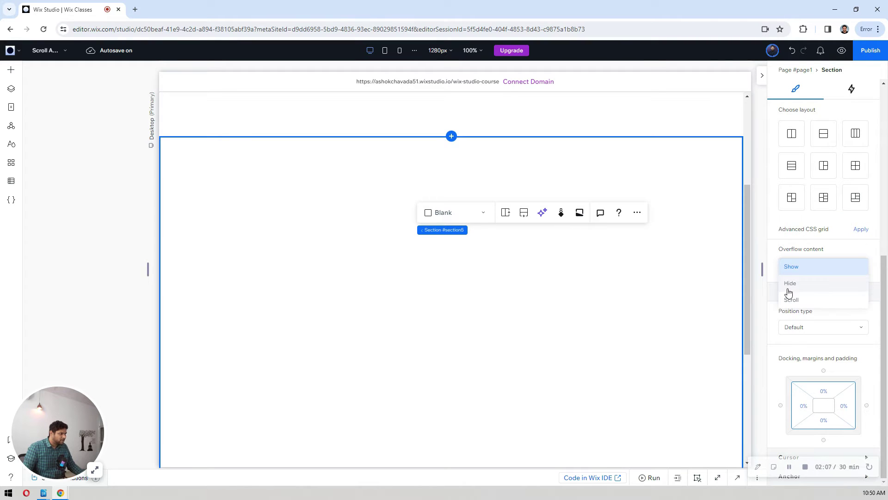
{"action": "key", "text": "Escape"}
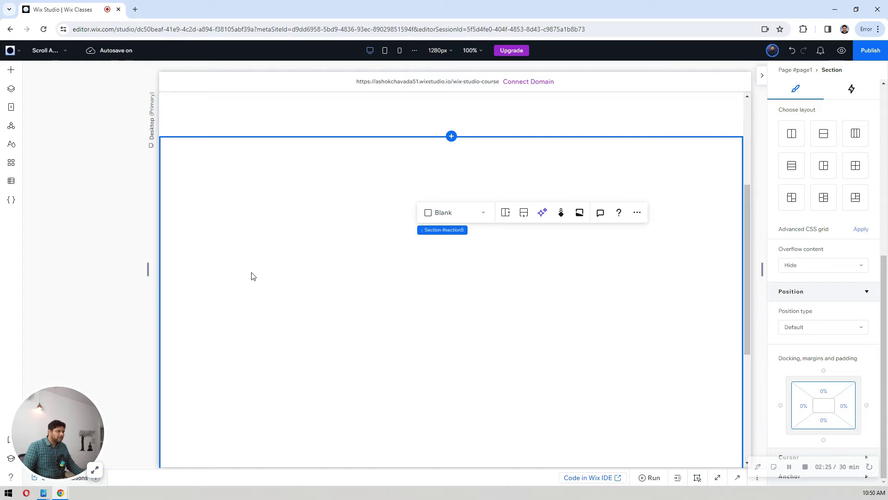
{"action": "scroll", "coordinate": [219, 197], "scroll_direction": "down", "scroll_amount": 5}
{"action": "scroll", "coordinate": [208, 202], "scroll_direction": "up", "scroll_amount": 5}
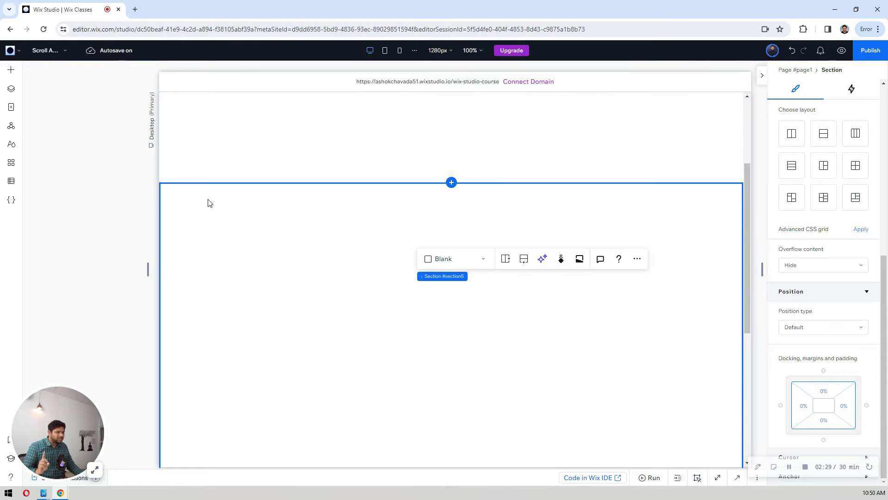
{"action": "scroll", "coordinate": [771, 183], "scroll_direction": "up", "scroll_amount": 5}
{"action": "scroll", "coordinate": [786, 167], "scroll_direction": "up", "scroll_amount": 1}
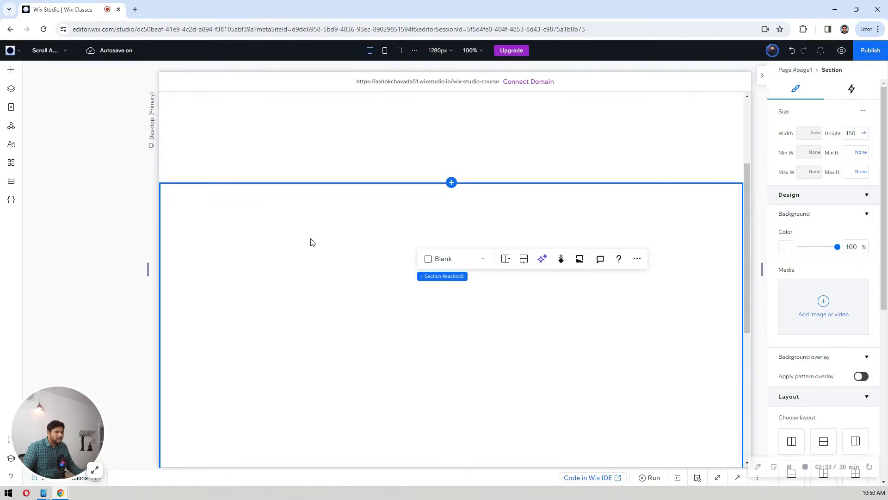
{"action": "scroll", "coordinate": [250, 245], "scroll_direction": "down", "scroll_amount": 1}
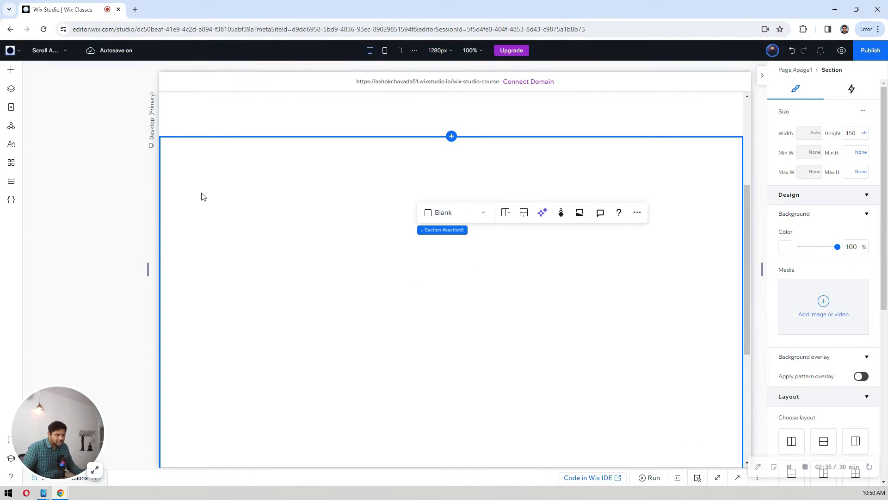
- Add an empty container to the section and align it to the top-left
{"action": "right_click", "coordinate": [184, 160]}
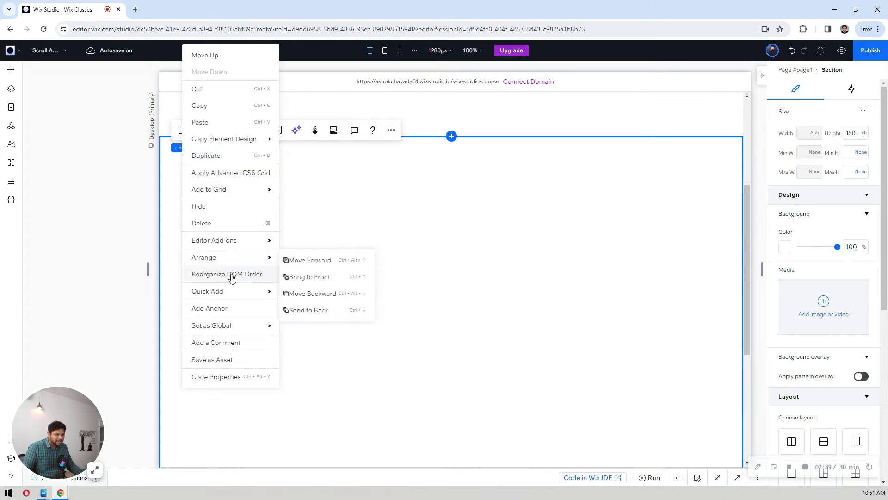
{"action": "mouse_move", "coordinate": [243, 295]}
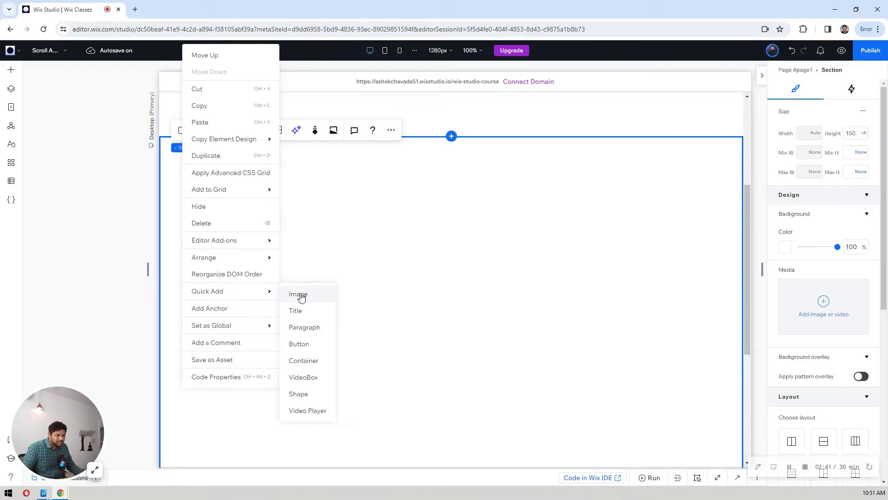
{"action": "left_click", "coordinate": [304, 360]}
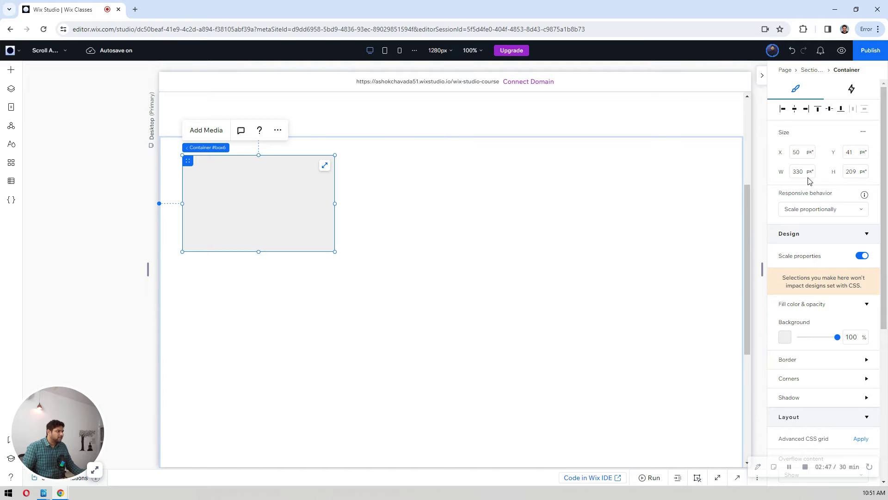
{"action": "left_click", "coordinate": [784, 111]}
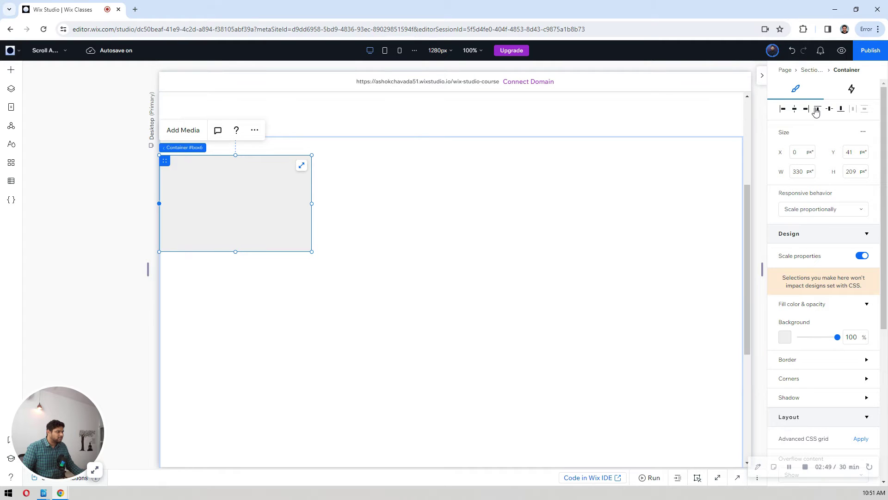
{"action": "left_click", "coordinate": [816, 111]}
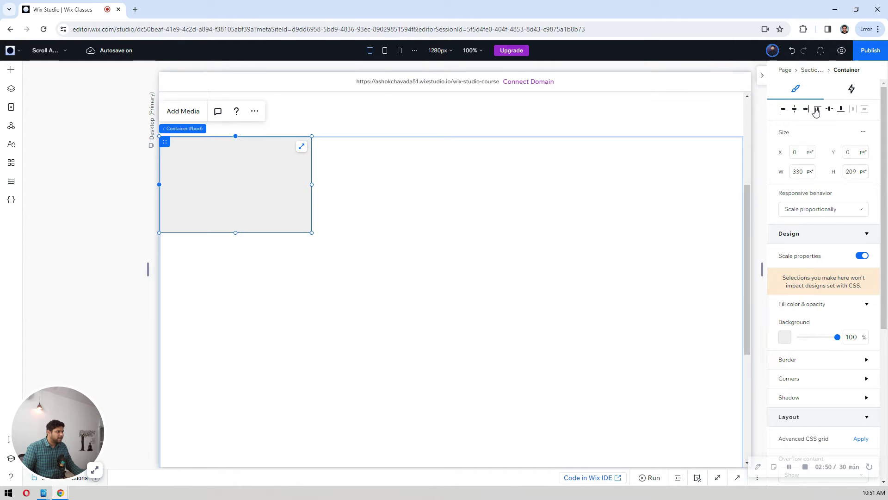
- Enable advanced sizing and size the container 100vw wide by 100vh tall
{"action": "left_click", "coordinate": [863, 133]}
{"action": "left_click", "coordinate": [839, 138]}
{"action": "left_click", "coordinate": [863, 133]}
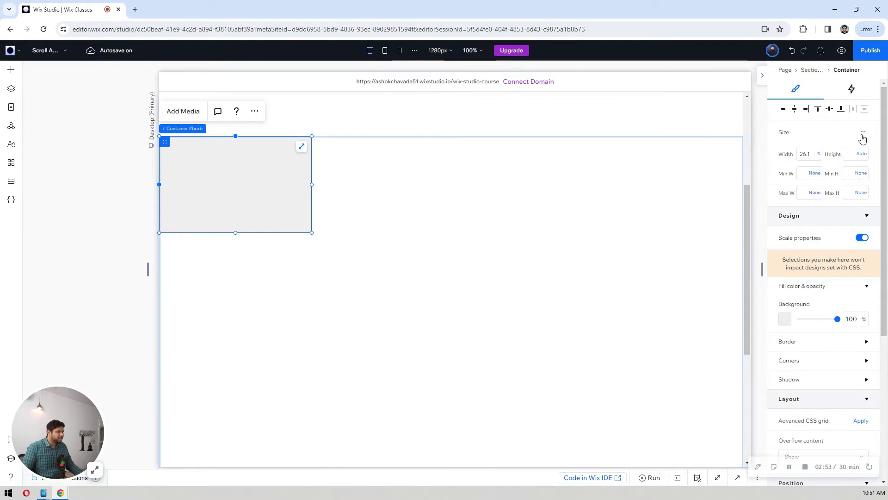
{"action": "left_click", "coordinate": [809, 155]}
{"action": "type", "text": "100"}
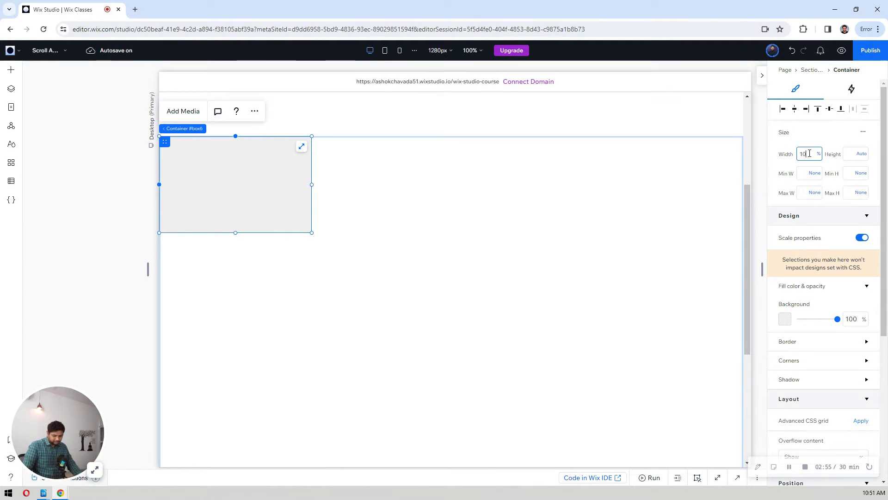
{"action": "type", "text": "vw"}
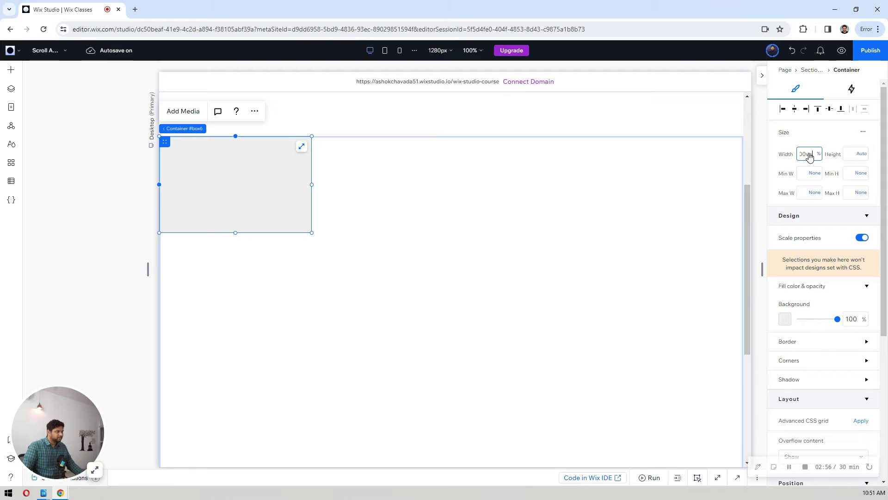
{"action": "key", "text": "Return"}
{"action": "left_click", "coordinate": [851, 154]}
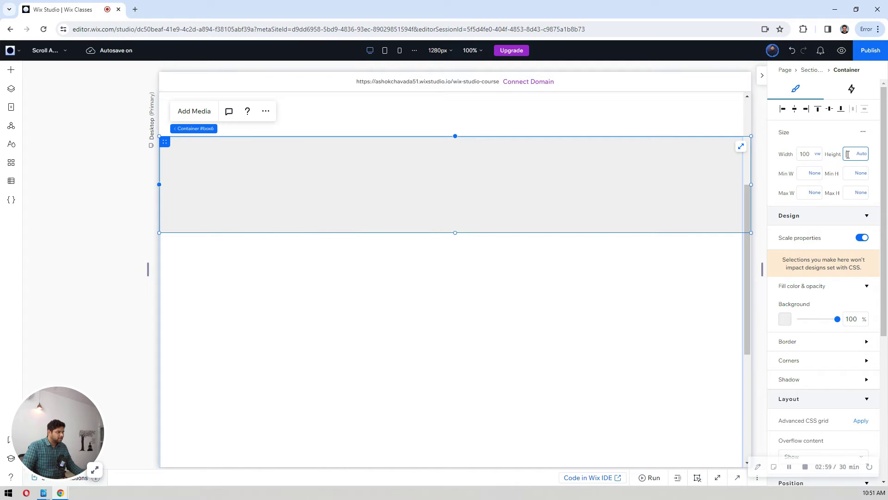
{"action": "type", "text": "100"}
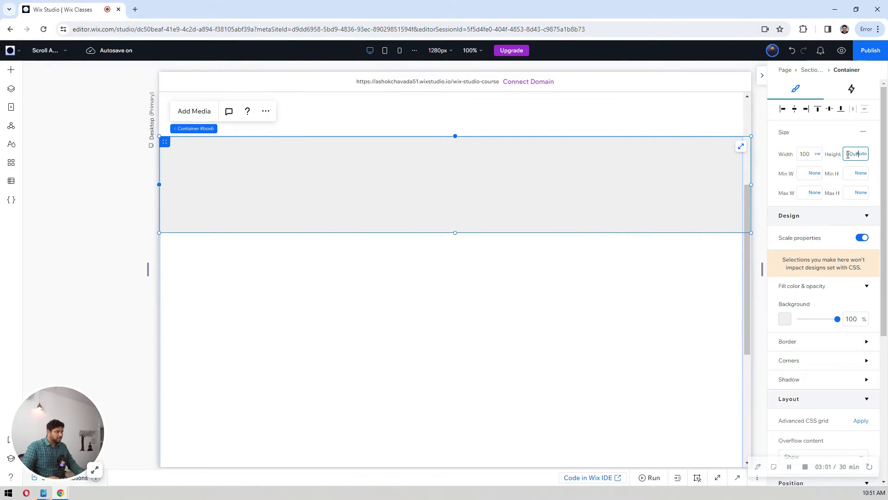
{"action": "type", "text": "vh"}
{"action": "key", "text": "Return"}
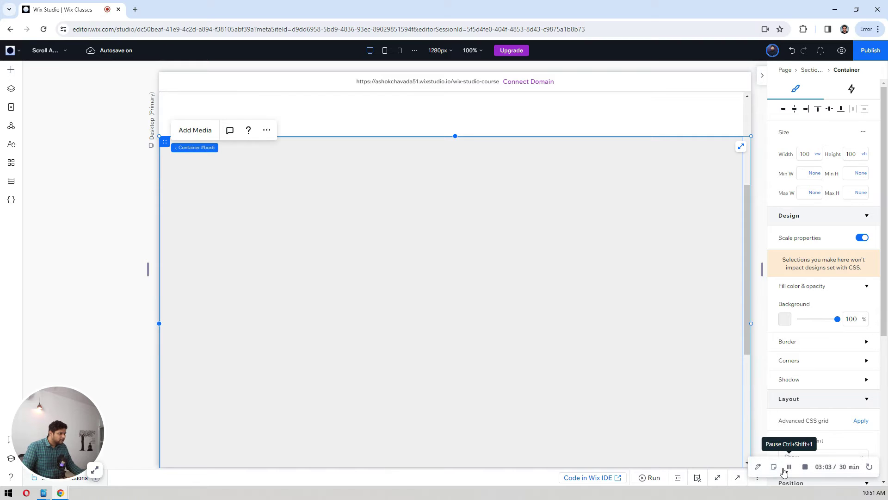
{"action": "left_click", "coordinate": [791, 468]}
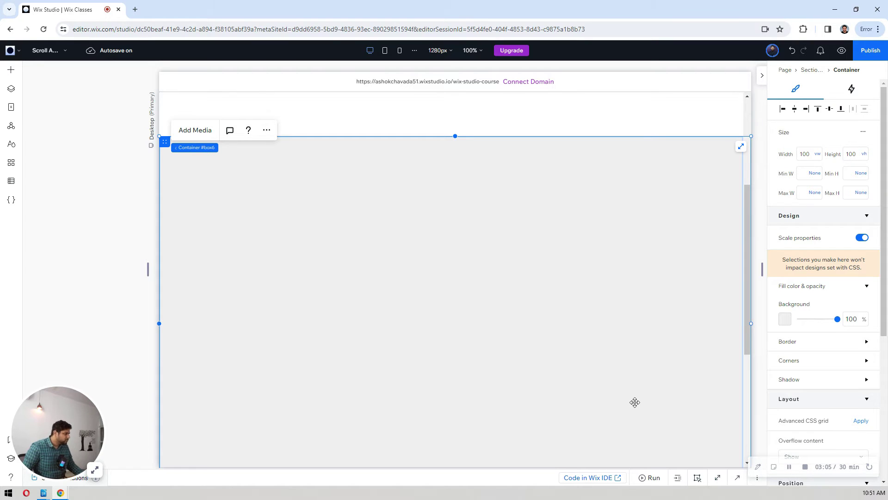
{"action": "scroll", "coordinate": [540, 286], "scroll_direction": "down", "scroll_amount": 3}
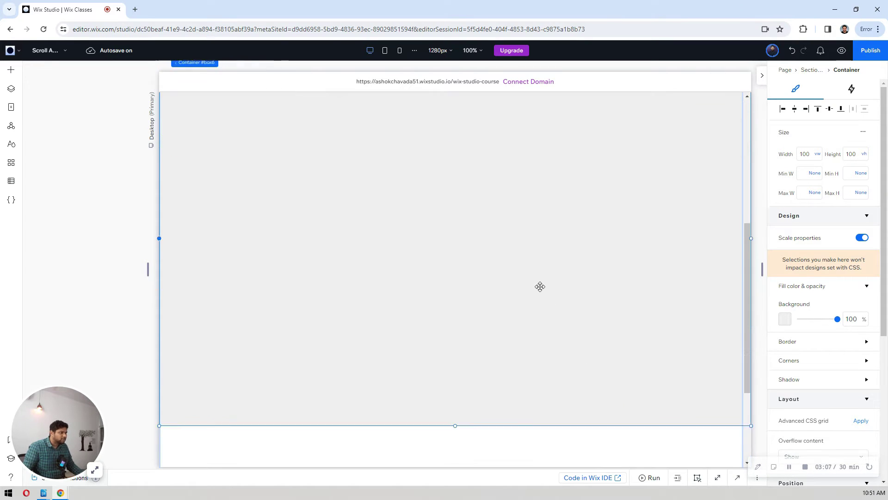
{"action": "scroll", "coordinate": [541, 286], "scroll_direction": "up", "scroll_amount": 2}
{"action": "scroll", "coordinate": [539, 286], "scroll_direction": "up", "scroll_amount": 3}
{"action": "scroll", "coordinate": [540, 285], "scroll_direction": "down", "scroll_amount": 5}
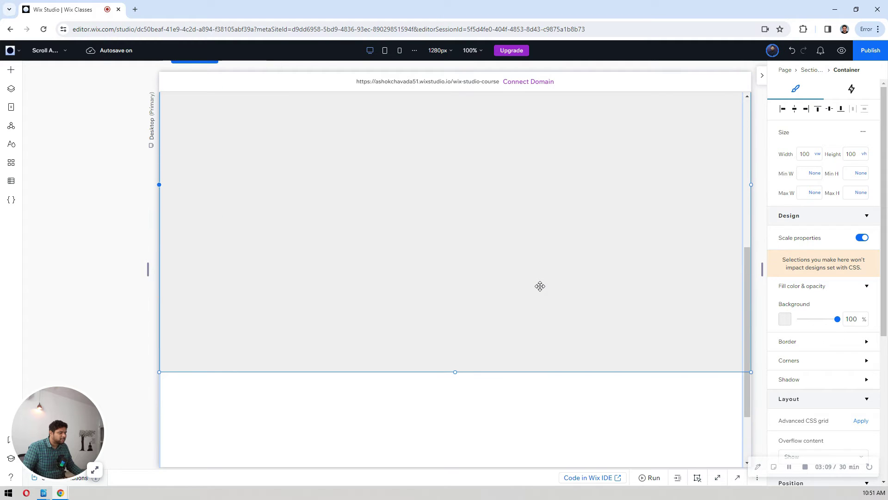
{"action": "scroll", "coordinate": [540, 286], "scroll_direction": "up", "scroll_amount": 2}
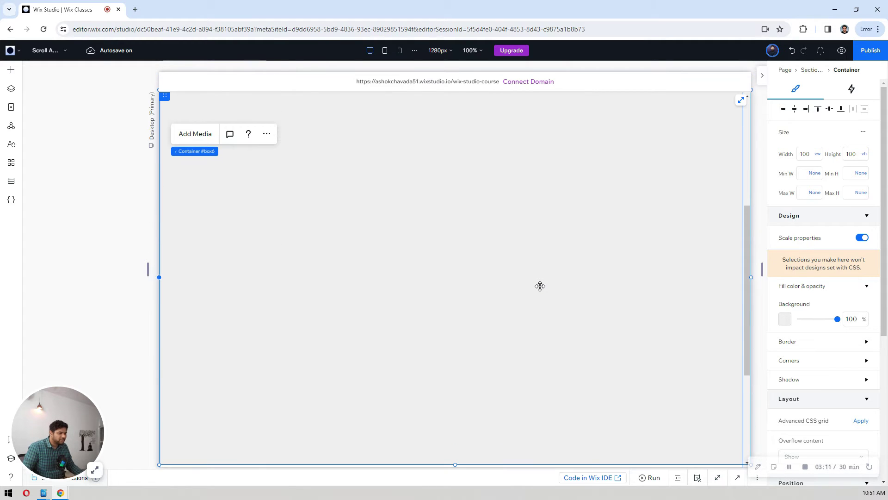
{"action": "scroll", "coordinate": [540, 286], "scroll_direction": "down", "scroll_amount": 3}
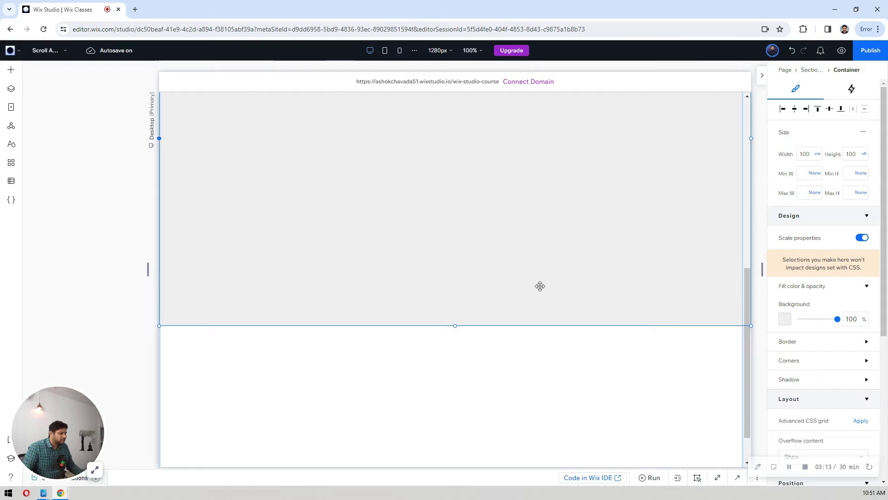
{"action": "scroll", "coordinate": [540, 286], "scroll_direction": "up", "scroll_amount": 3}
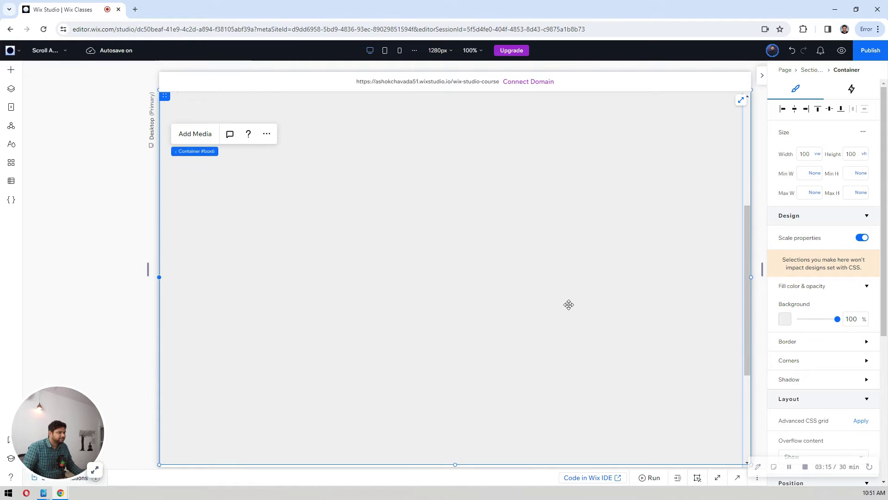
{"action": "scroll", "coordinate": [569, 304], "scroll_direction": "down", "scroll_amount": 3}
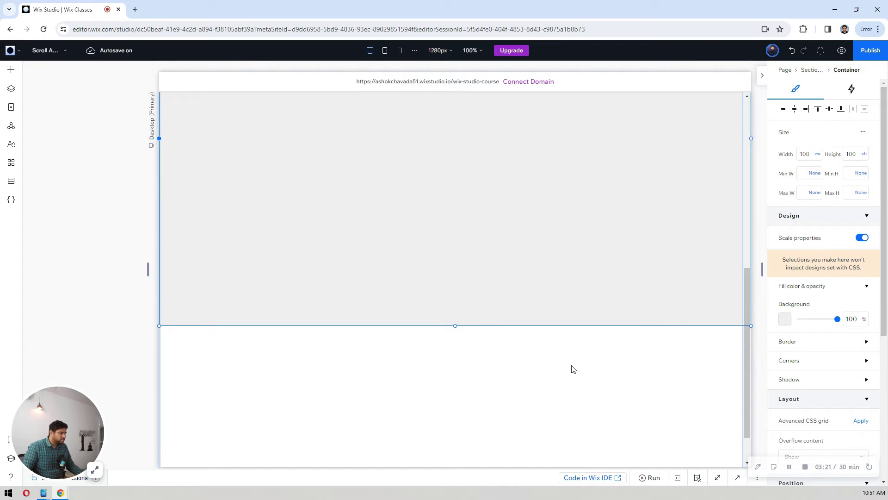
{"action": "scroll", "coordinate": [825, 301], "scroll_direction": "down", "scroll_amount": 4}
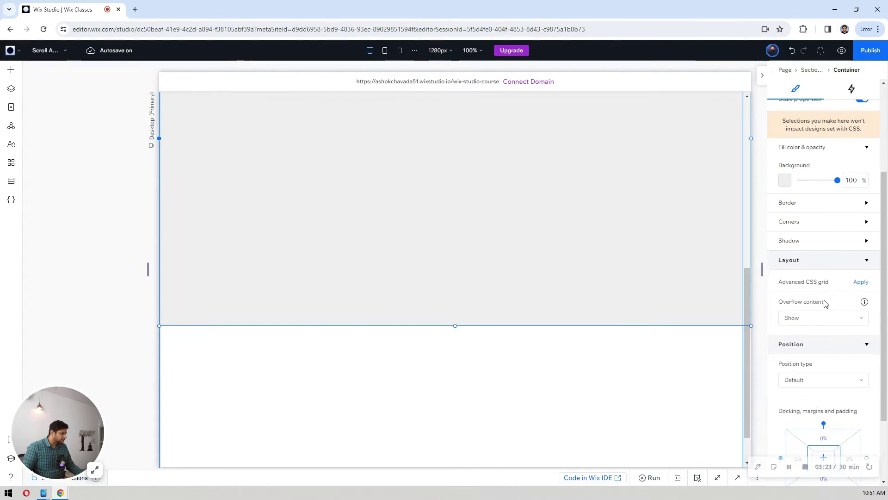
{"action": "scroll", "coordinate": [825, 303], "scroll_direction": "down", "scroll_amount": 1}
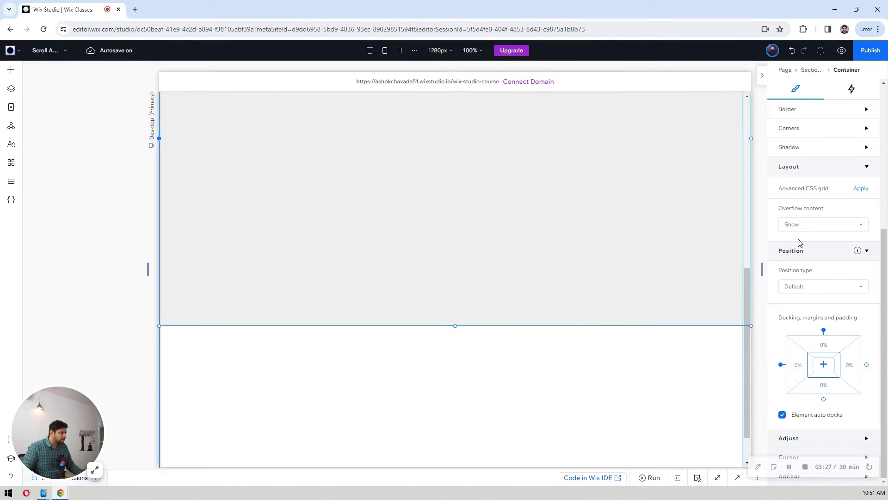
- Set the container's position to Sticky, stuck to the top with 0 offset
{"action": "left_click", "coordinate": [827, 295]}
{"action": "left_click", "coordinate": [811, 304]}
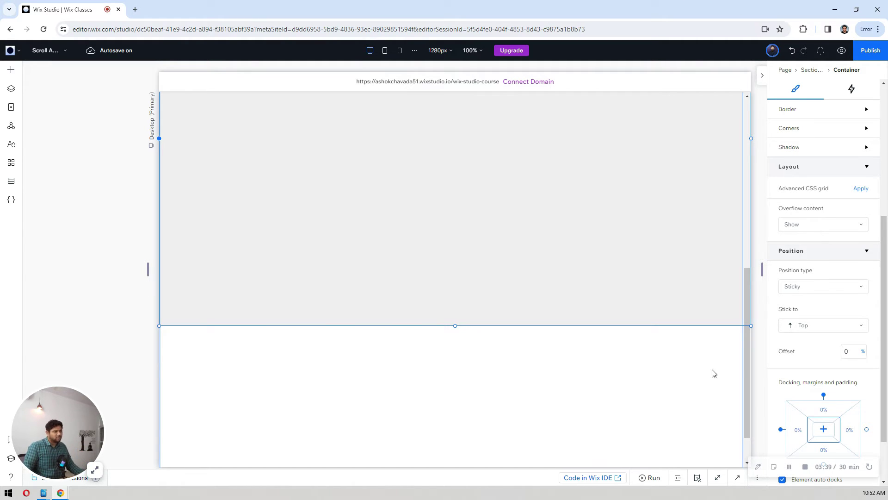
{"action": "scroll", "coordinate": [546, 352], "scroll_direction": "up", "scroll_amount": 3}
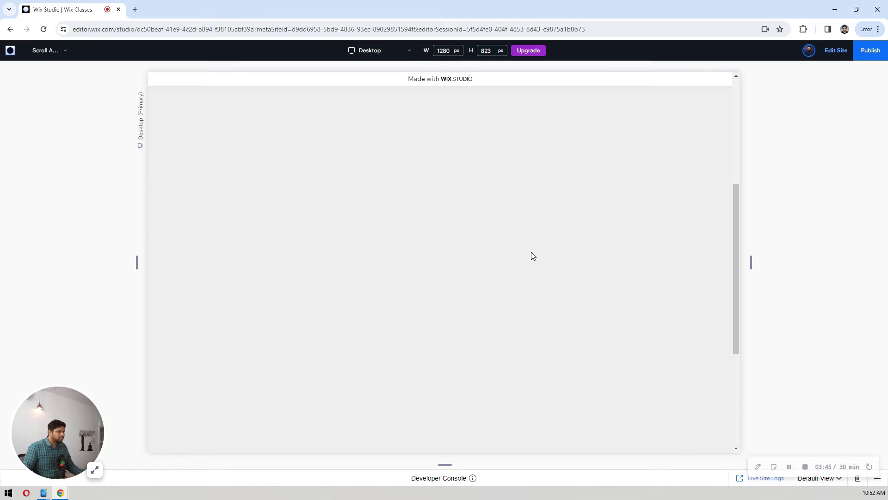
- Scroll the preview to confirm the grey container stays pinned, then return to the editor
{"action": "scroll", "coordinate": [533, 256], "scroll_direction": "down", "scroll_amount": 7}
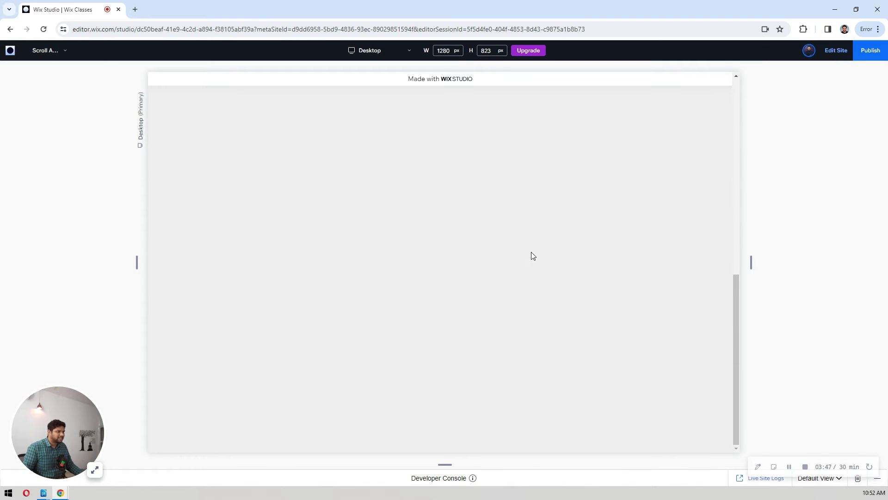
{"action": "scroll", "coordinate": [533, 256], "scroll_direction": "up", "scroll_amount": 5}
{"action": "scroll", "coordinate": [532, 253], "scroll_direction": "down", "scroll_amount": 5}
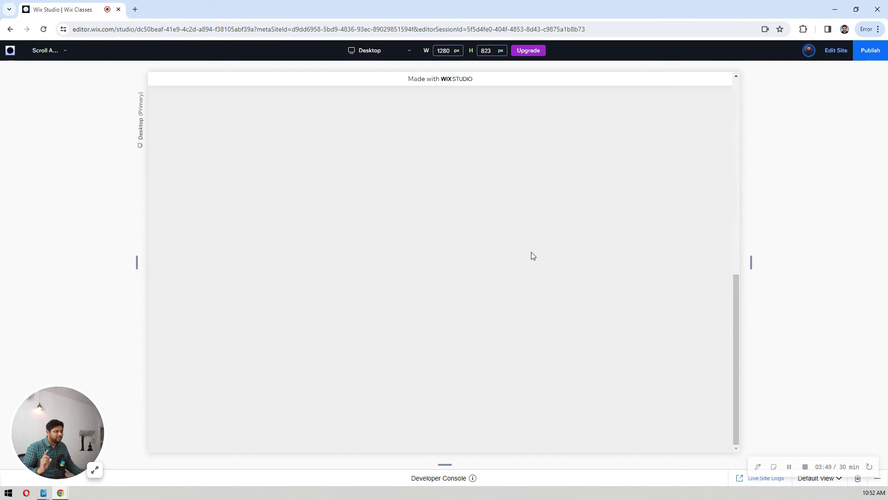
{"action": "scroll", "coordinate": [531, 256], "scroll_direction": "up", "scroll_amount": 3}
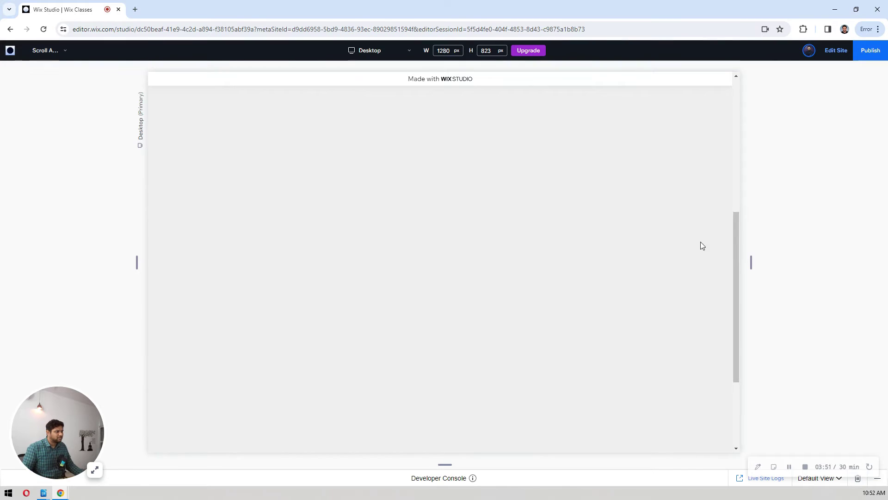
{"action": "left_click_drag", "start_coordinate": [733, 258], "coordinate": [738, 317]}
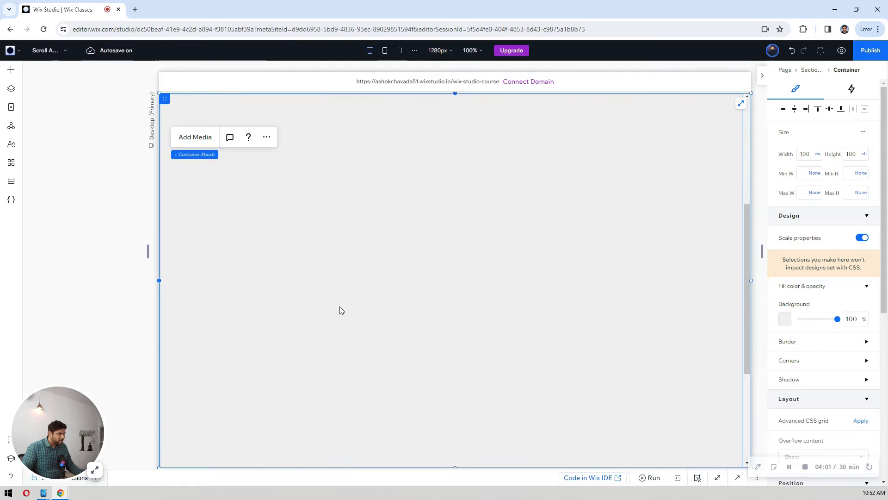
- Insert an Image into the grey container from its Quick Add menu
{"action": "right_click", "coordinate": [258, 194]}
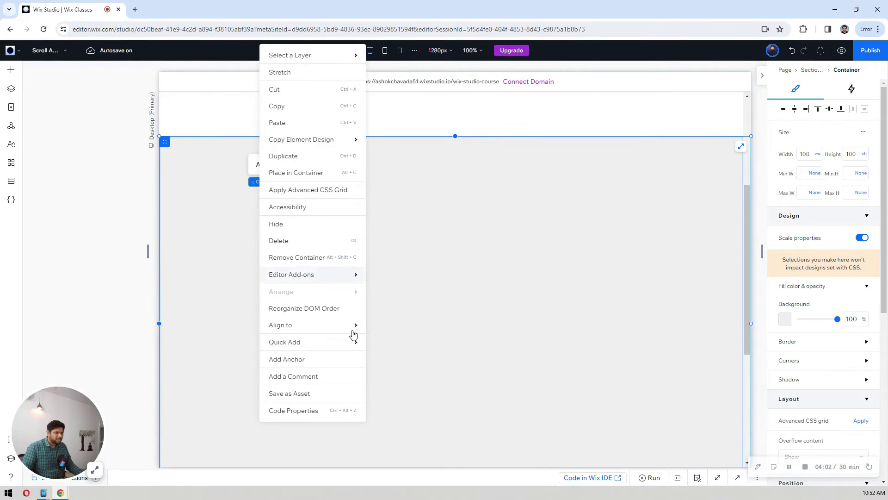
{"action": "mouse_move", "coordinate": [353, 342]}
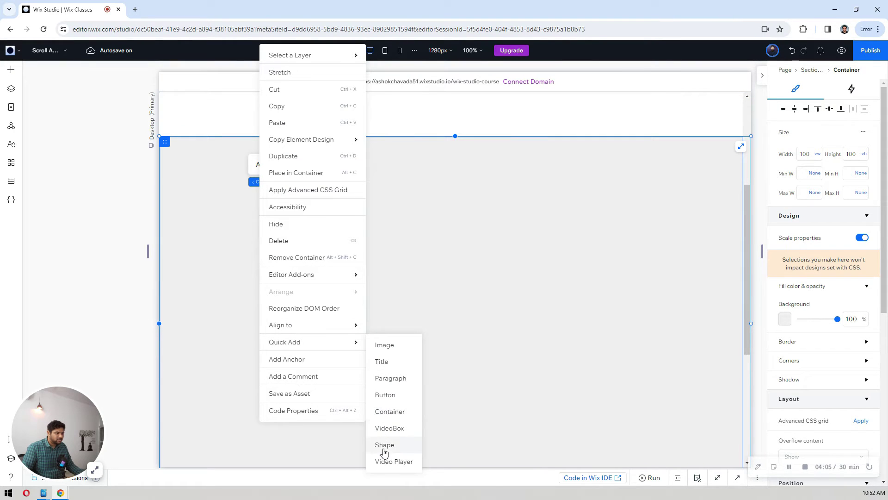
{"action": "left_click", "coordinate": [393, 347]}
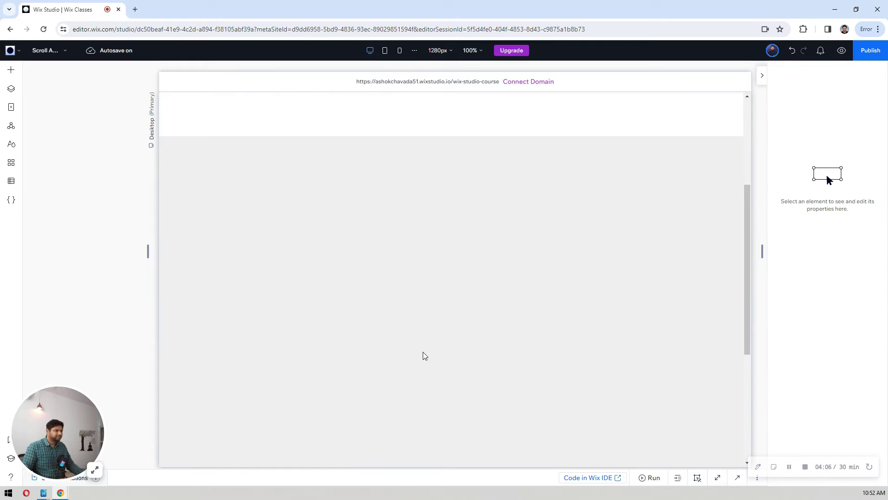
- Enlarge the desert image and make three duplicates with Ctrl+D
{"action": "left_click_drag", "start_coordinate": [428, 308], "coordinate": [491, 333]}
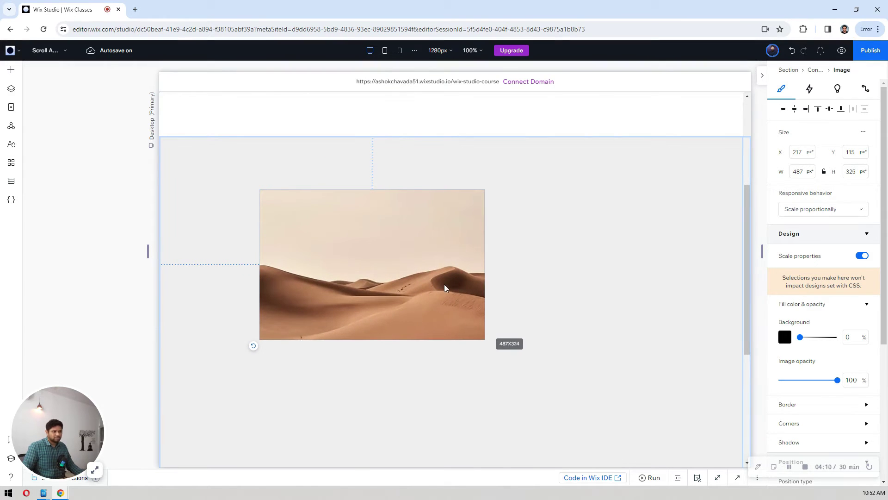
{"action": "scroll", "coordinate": [396, 255], "scroll_direction": "down", "scroll_amount": 3}
{"action": "scroll", "coordinate": [395, 258], "scroll_direction": "up", "scroll_amount": 2}
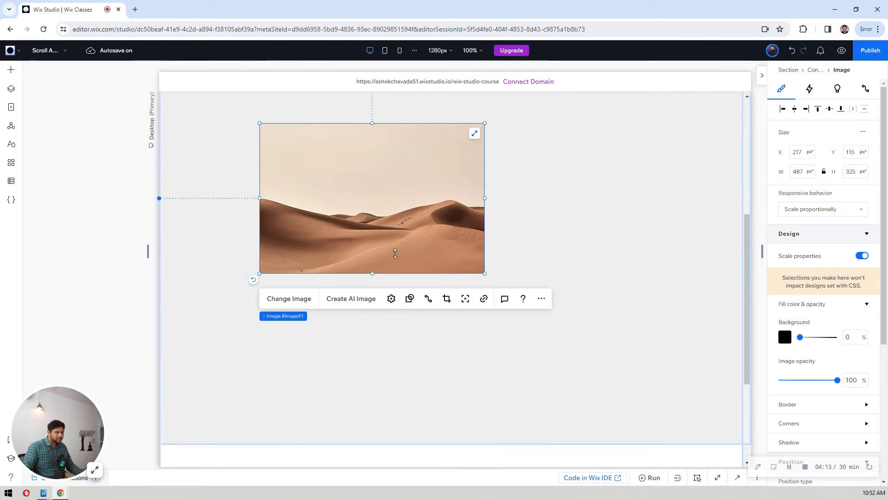
{"action": "key", "text": "ctrl+d"}
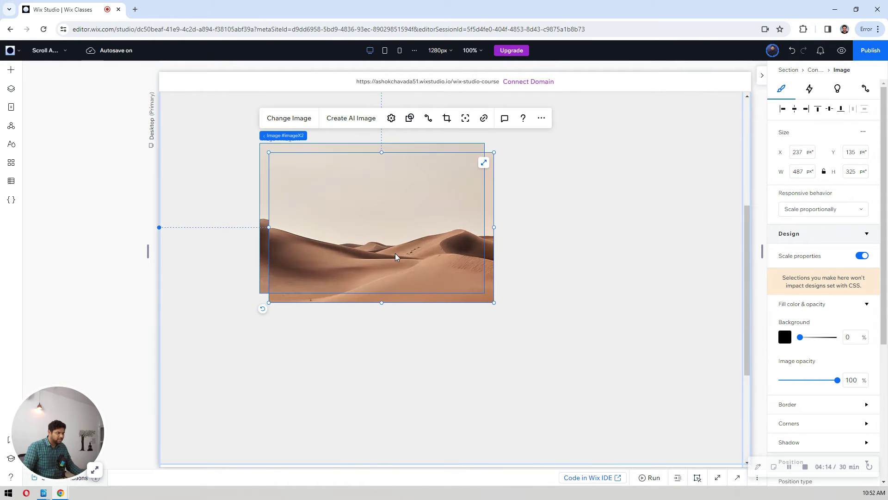
{"action": "key", "text": "ctrl+d"}
{"action": "key", "text": "ctrl+d"}
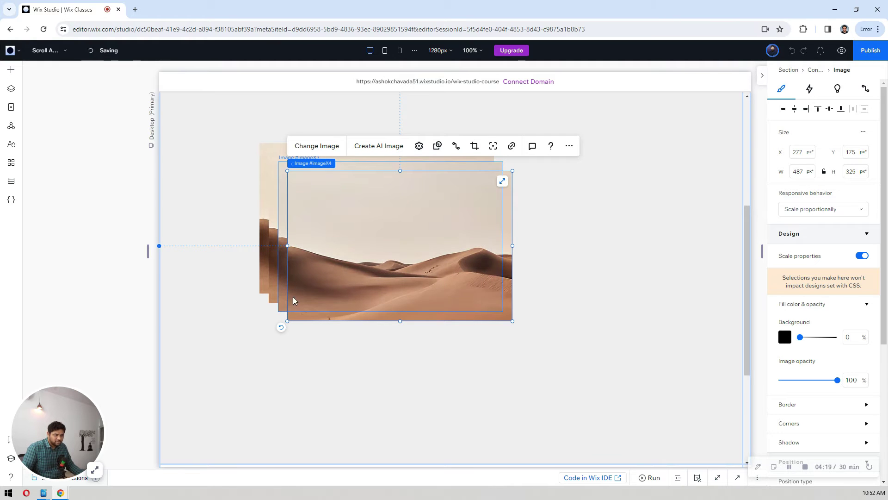
{"action": "key", "text": "ctrl+d"}
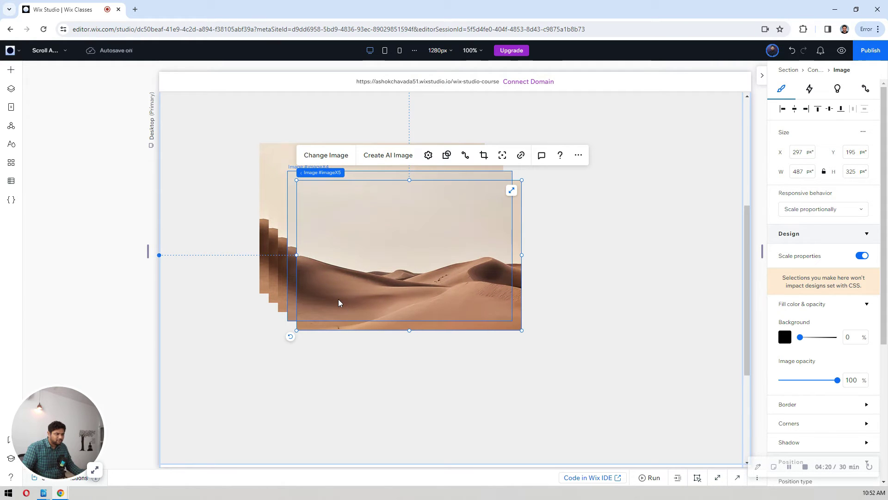
- Shift-select the overlapping copies so all the desert images are selected
{"action": "left_click", "coordinate": [284, 287], "text": "shift"}
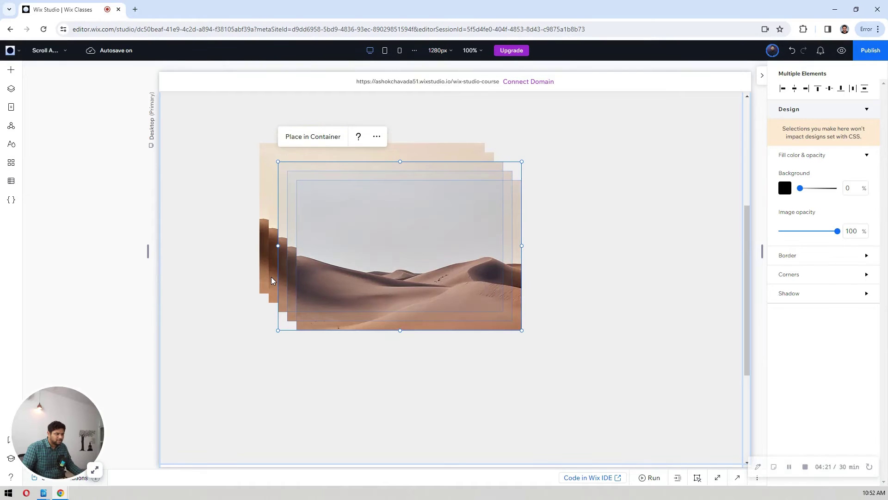
{"action": "left_click", "coordinate": [272, 276], "text": "shift"}
{"action": "left_click", "coordinate": [264, 272], "text": "shift"}
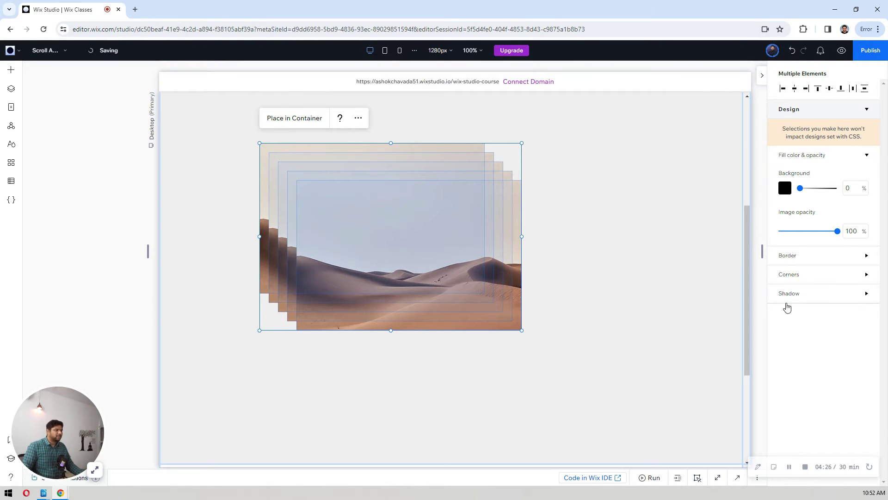
- Group the selected desert images into a horizontal stack
{"action": "right_click", "coordinate": [415, 223]}
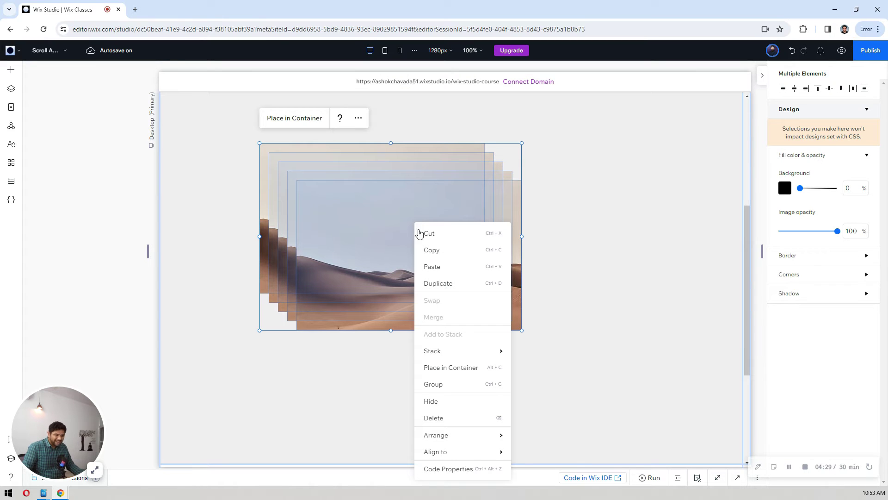
{"action": "mouse_move", "coordinate": [455, 356]}
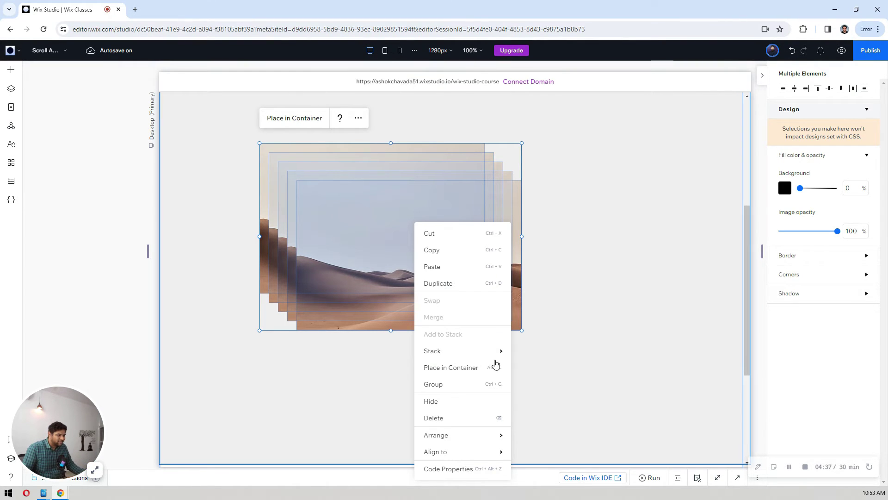
{"action": "mouse_move", "coordinate": [495, 353]}
{"action": "left_click", "coordinate": [542, 371]}
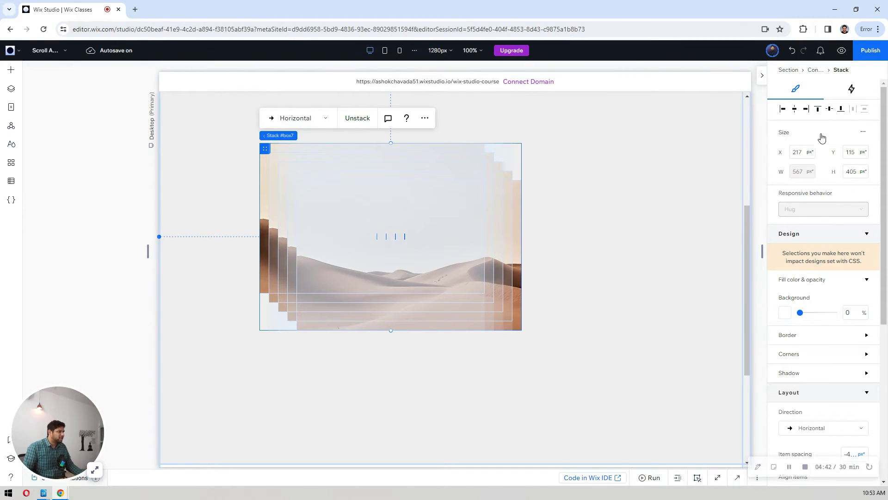
- Centre-align the stack's items and set item spacing to 40 px
{"action": "scroll", "coordinate": [833, 212], "scroll_direction": "down", "scroll_amount": 4}
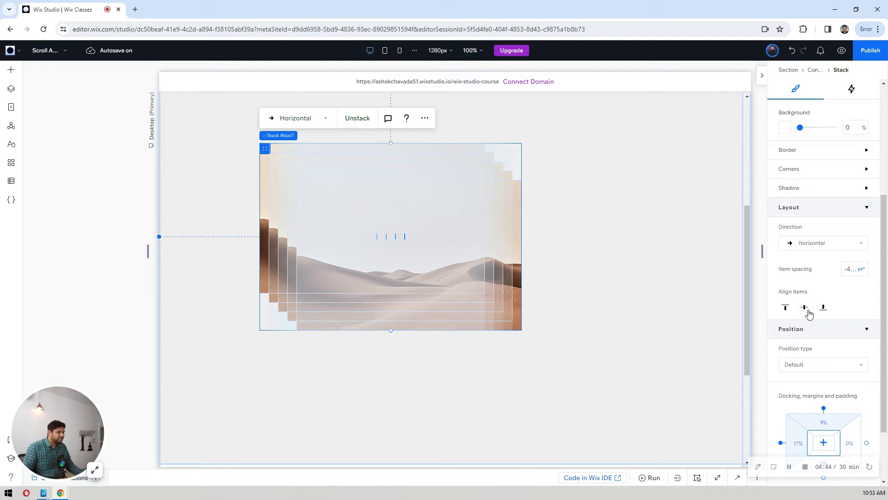
{"action": "left_click", "coordinate": [805, 308]}
{"action": "left_click", "coordinate": [848, 273]}
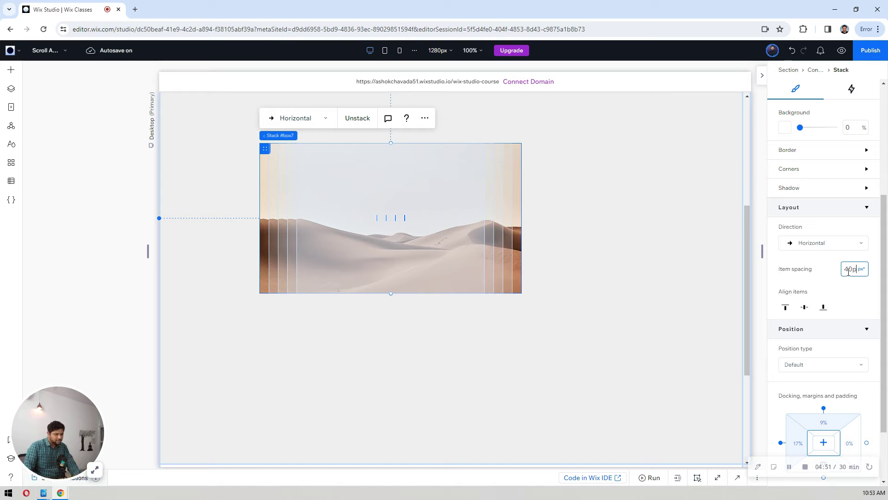
{"action": "key", "text": "Return"}
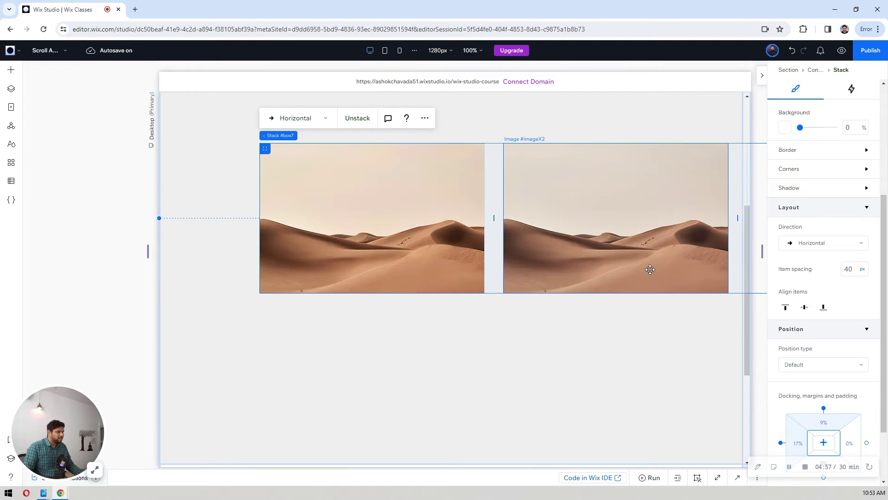
- Align the image stack left and set its X position to 140
{"action": "scroll", "coordinate": [800, 163], "scroll_direction": "up", "scroll_amount": 4}
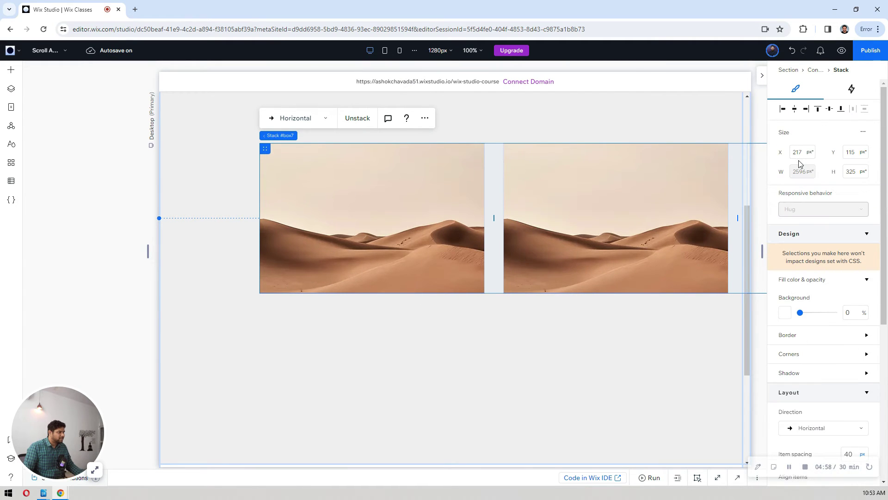
{"action": "left_click", "coordinate": [783, 111]}
{"action": "scroll", "coordinate": [801, 204], "scroll_direction": "down", "scroll_amount": 4}
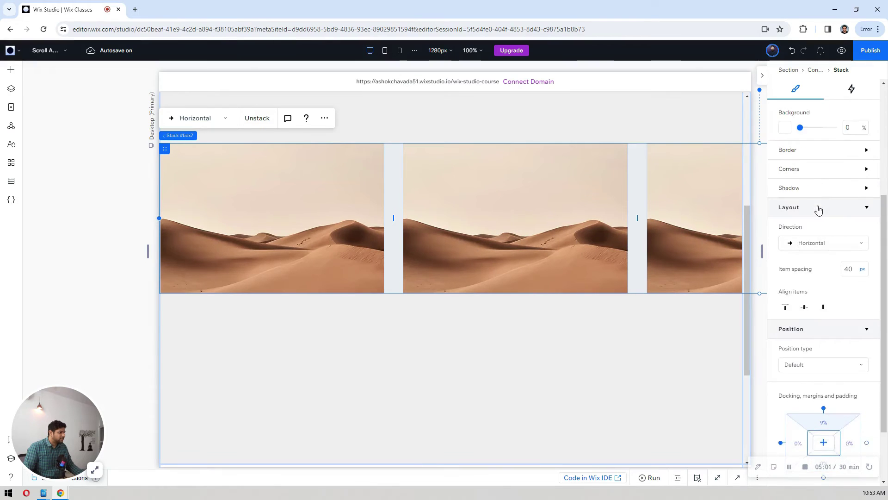
{"action": "scroll", "coordinate": [810, 194], "scroll_direction": "up", "scroll_amount": 4}
{"action": "left_click", "coordinate": [801, 151]}
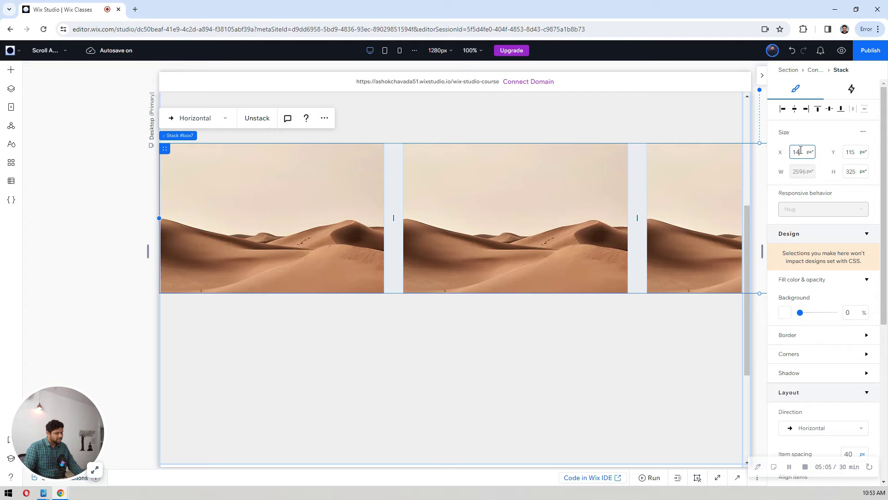
{"action": "type", "text": "140"}
{"action": "key", "text": "Return"}
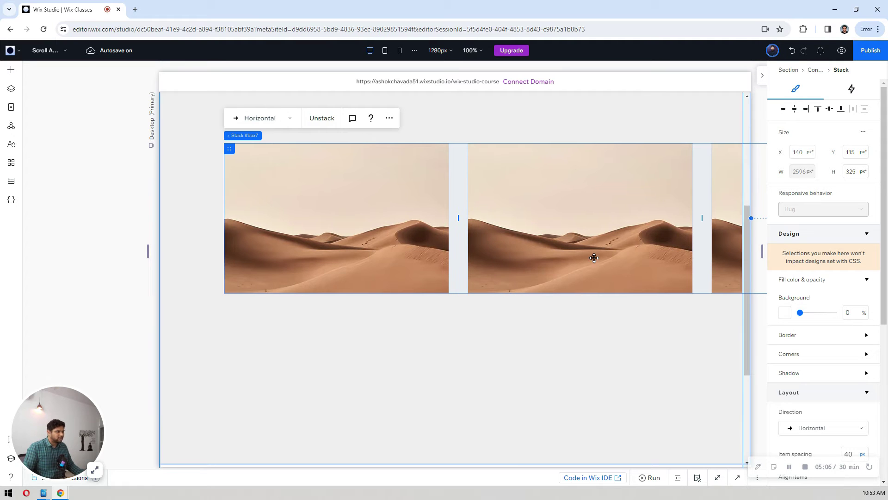
- Reselect the image stack and move it down to Y 243
{"action": "left_click", "coordinate": [99, 277]}
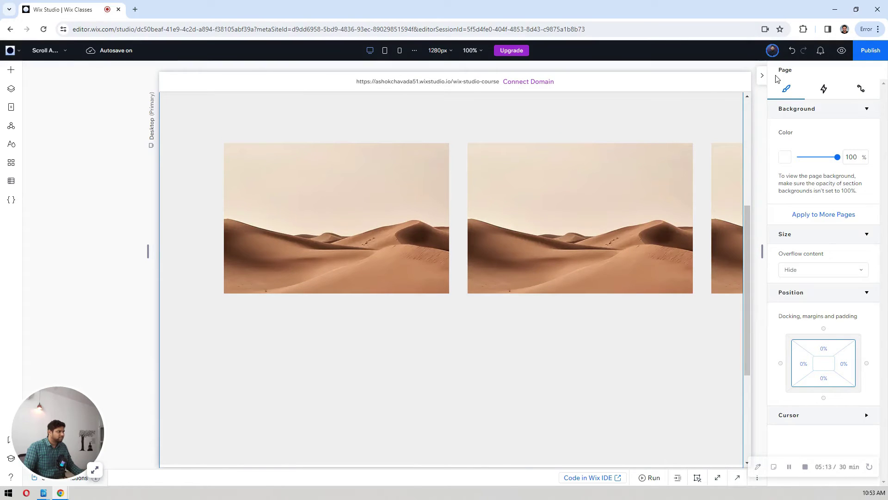
{"action": "left_click", "coordinate": [762, 75]}
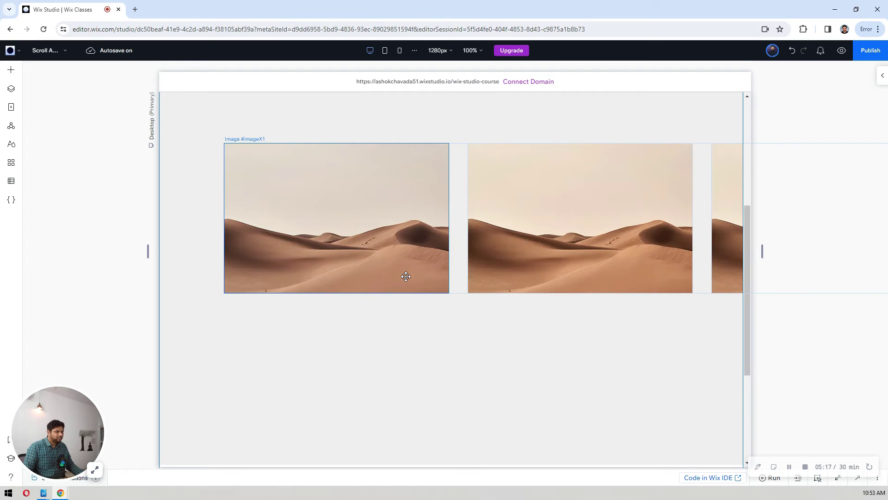
{"action": "scroll", "coordinate": [242, 343], "scroll_direction": "up", "scroll_amount": 2}
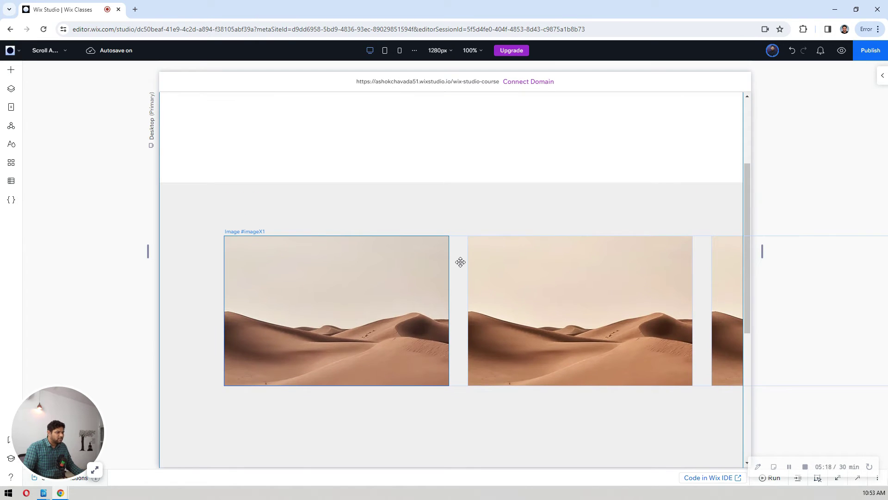
{"action": "left_click", "coordinate": [460, 263]}
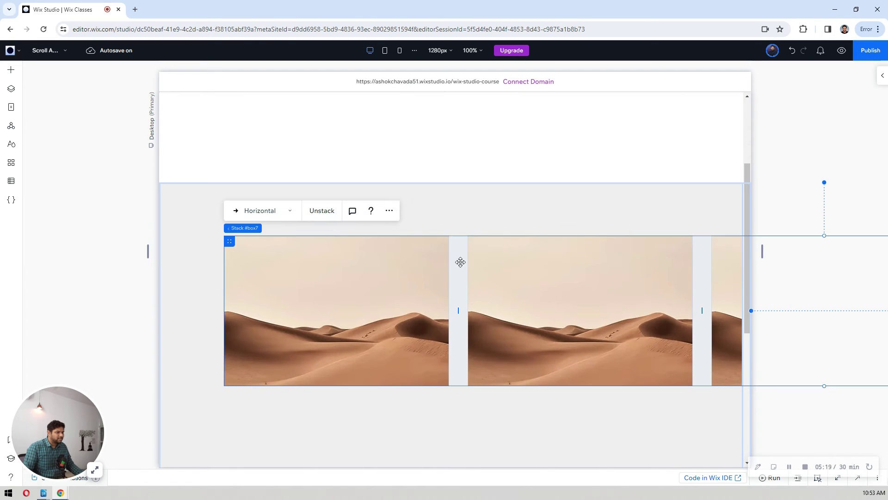
{"action": "left_click", "coordinate": [848, 106]}
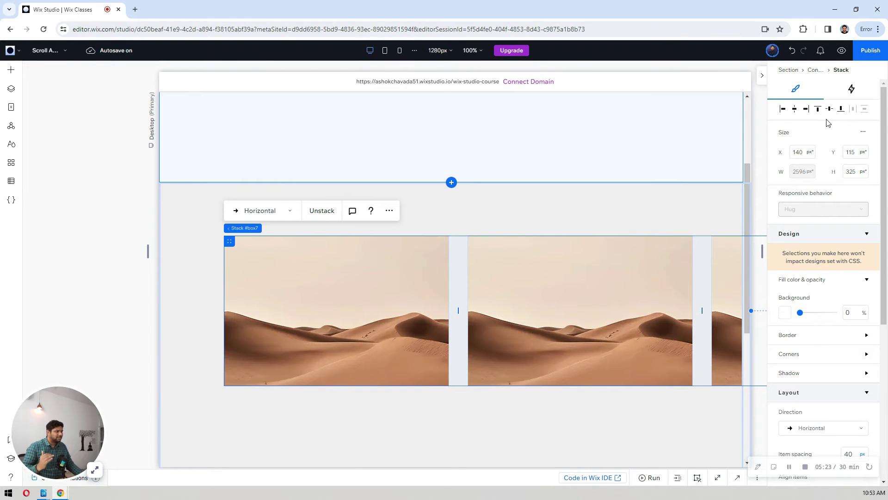
{"action": "left_click", "coordinate": [802, 111]}
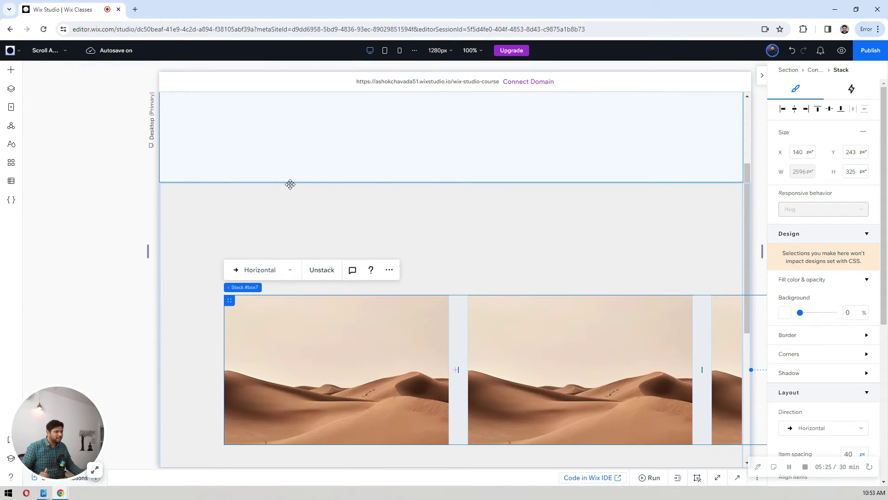
{"action": "scroll", "coordinate": [410, 210], "scroll_direction": "down", "scroll_amount": 3}
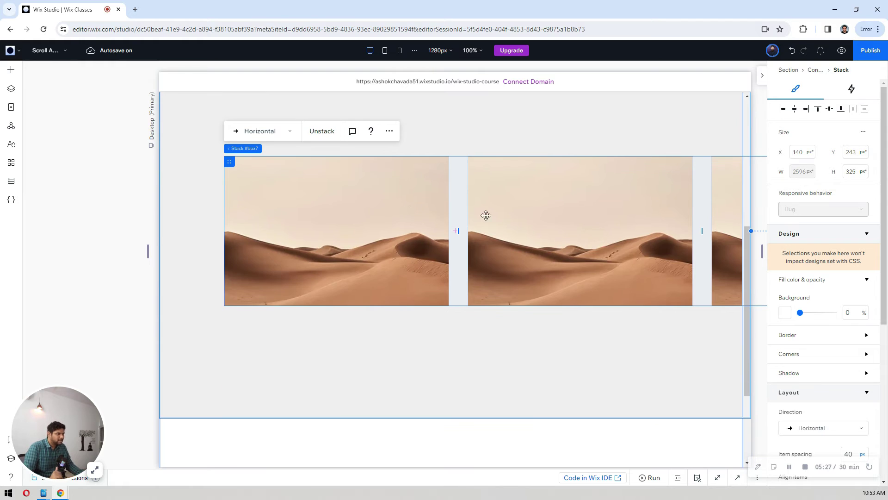
{"action": "left_click", "coordinate": [842, 51]}
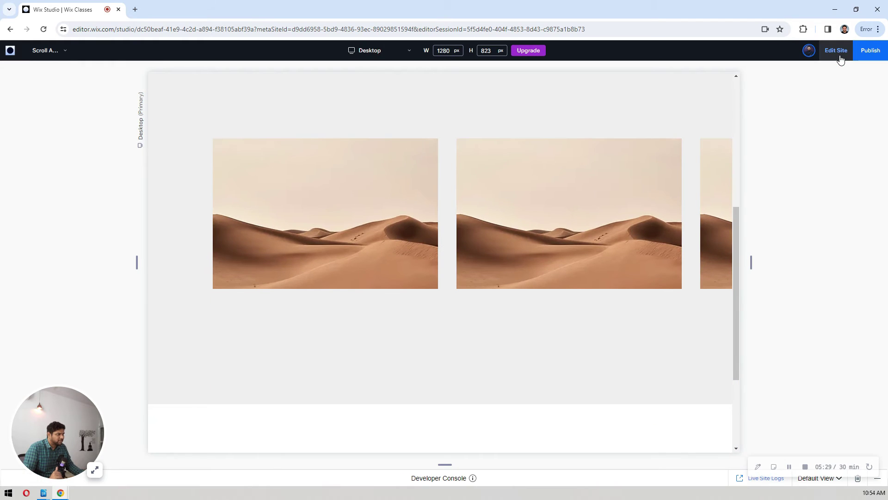
{"action": "scroll", "coordinate": [501, 177], "scroll_direction": "up", "scroll_amount": 5}
{"action": "scroll", "coordinate": [502, 179], "scroll_direction": "down", "scroll_amount": 5}
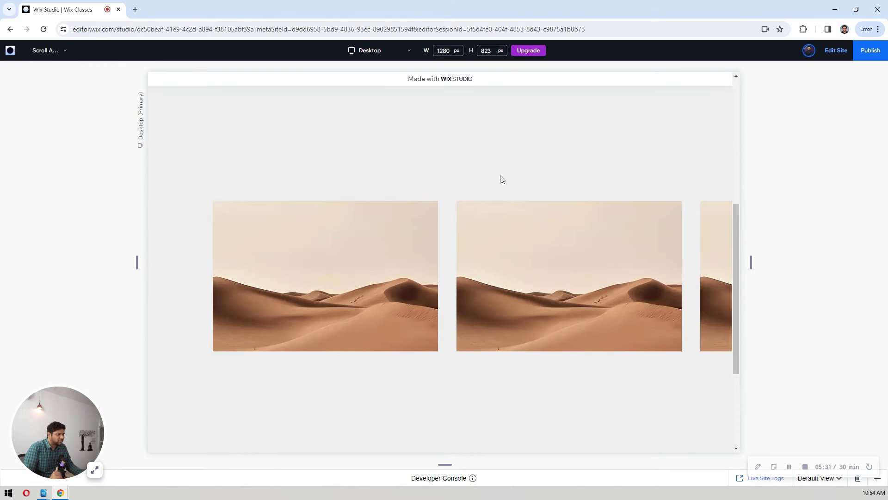
{"action": "scroll", "coordinate": [502, 179], "scroll_direction": "up", "scroll_amount": 3}
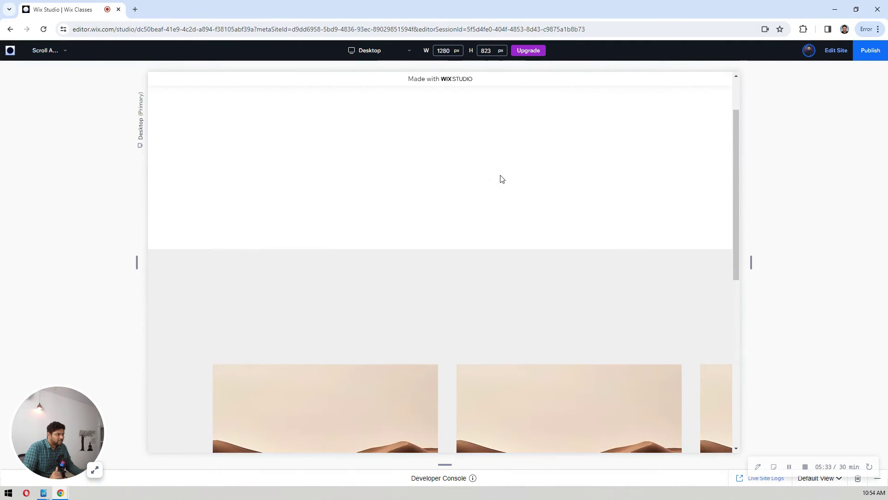
{"action": "scroll", "coordinate": [503, 179], "scroll_direction": "down", "scroll_amount": 5}
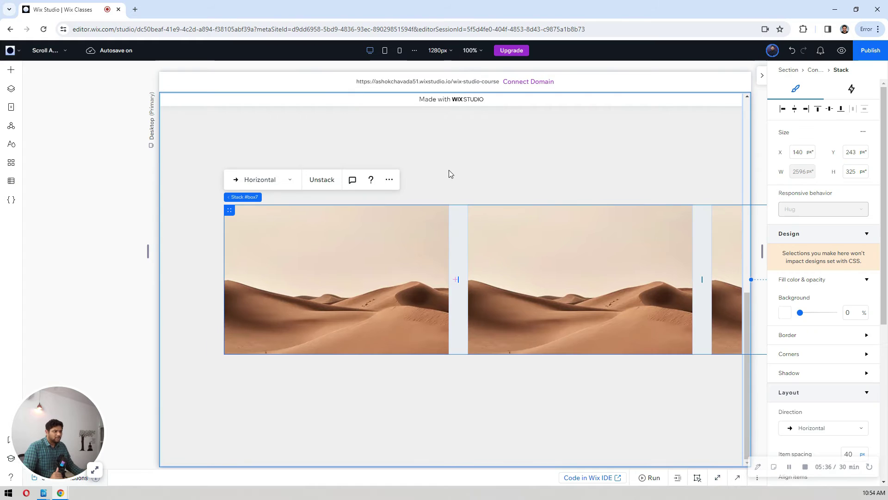
{"action": "scroll", "coordinate": [448, 169], "scroll_direction": "down", "scroll_amount": 2}
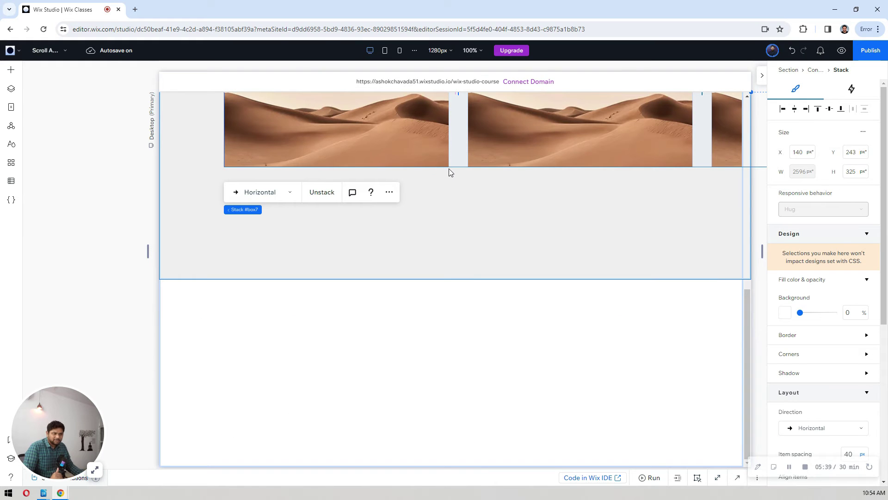
- Add a vertical line below the image section and shorten it to 60 px tall
{"action": "left_click", "coordinate": [134, 213]}
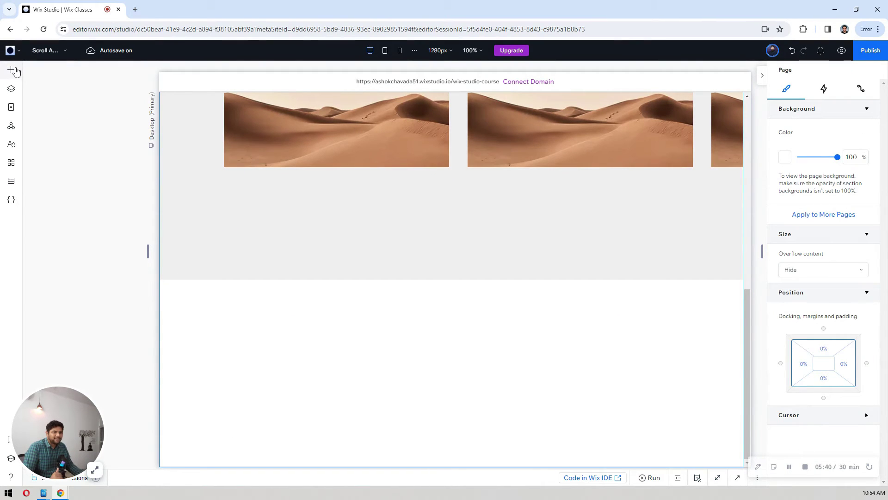
{"action": "left_click", "coordinate": [12, 70]}
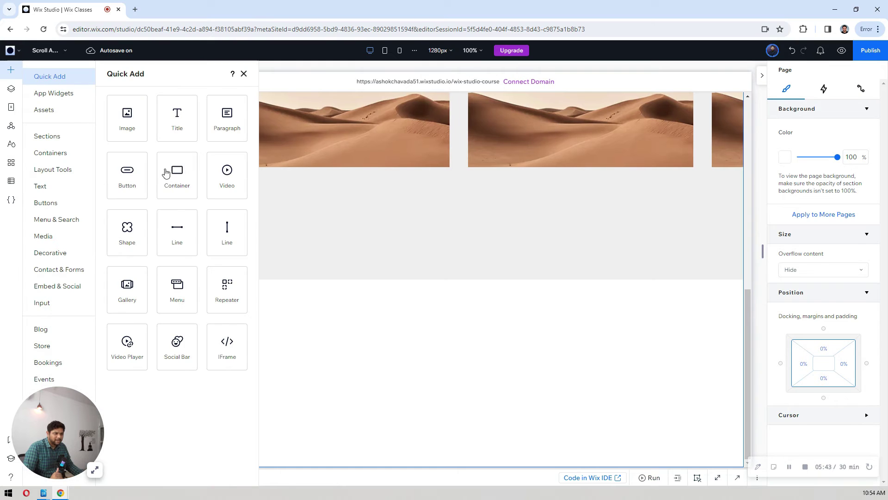
{"action": "left_click_drag", "start_coordinate": [230, 234], "coordinate": [215, 353]}
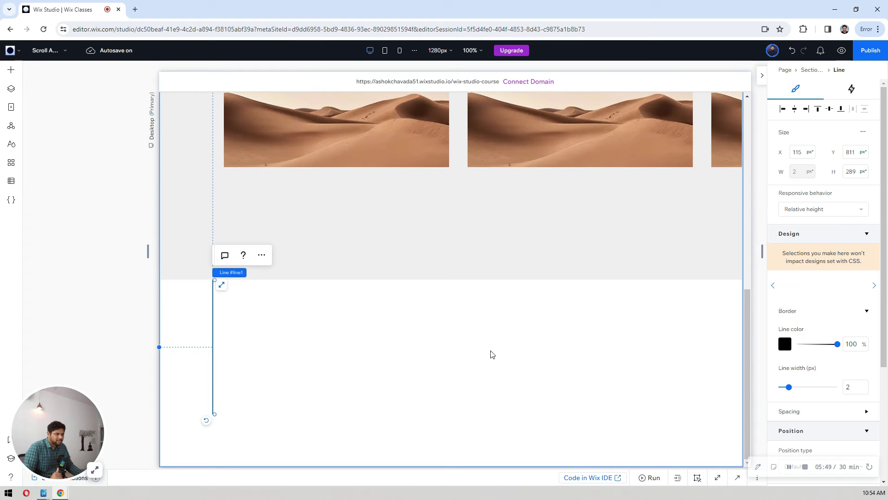
{"action": "left_click", "coordinate": [796, 152]}
{"action": "left_click", "coordinate": [853, 172]}
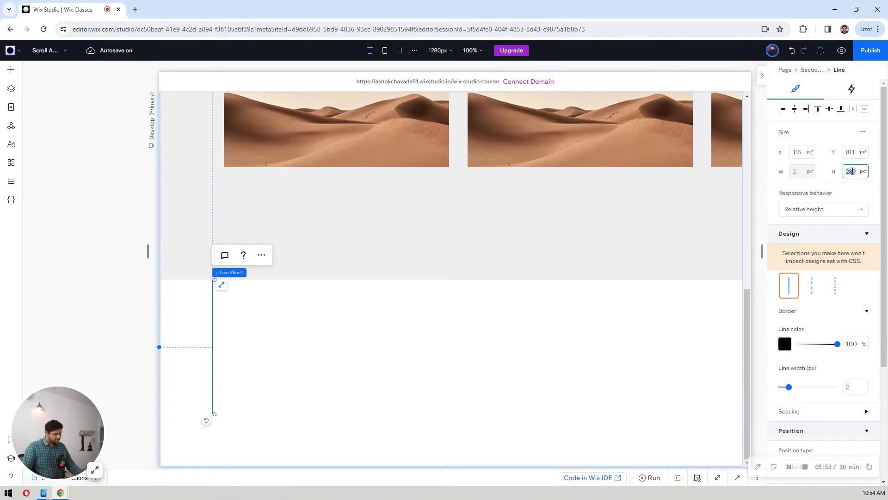
{"action": "key", "text": "Return"}
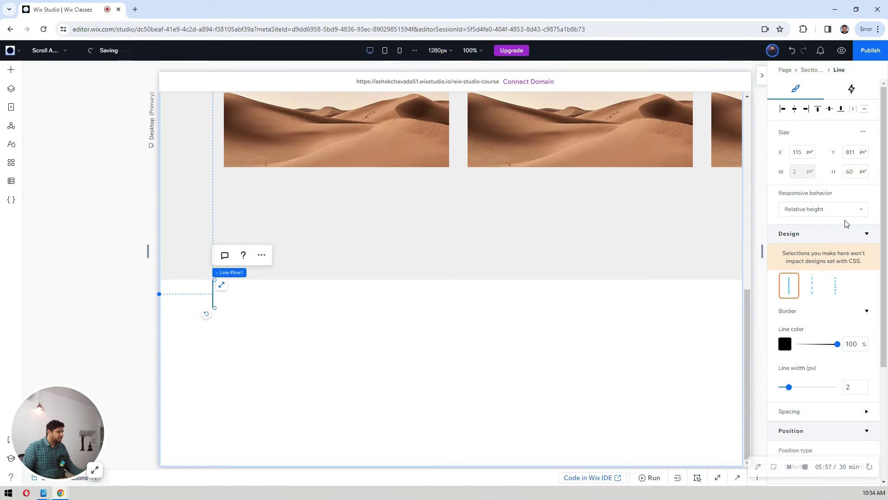
- Give the line a 100vh top margin
{"action": "scroll", "coordinate": [846, 226], "scroll_direction": "down", "scroll_amount": 3}
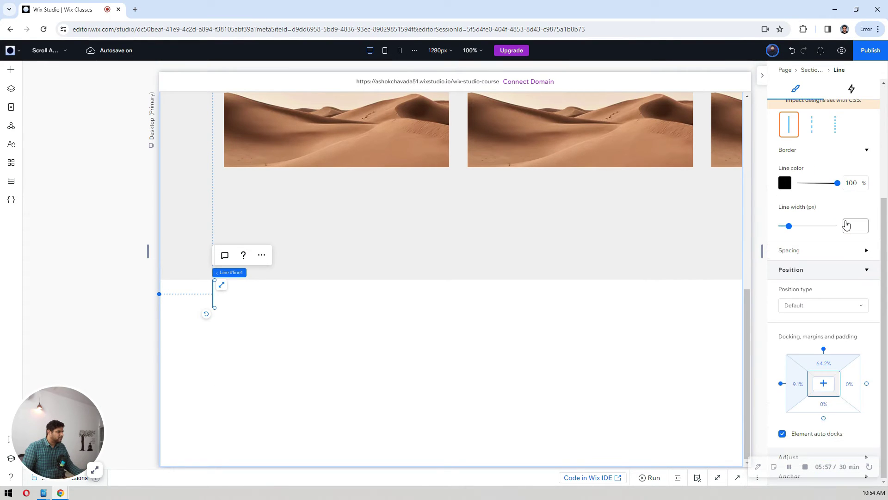
{"action": "left_click", "coordinate": [826, 366]}
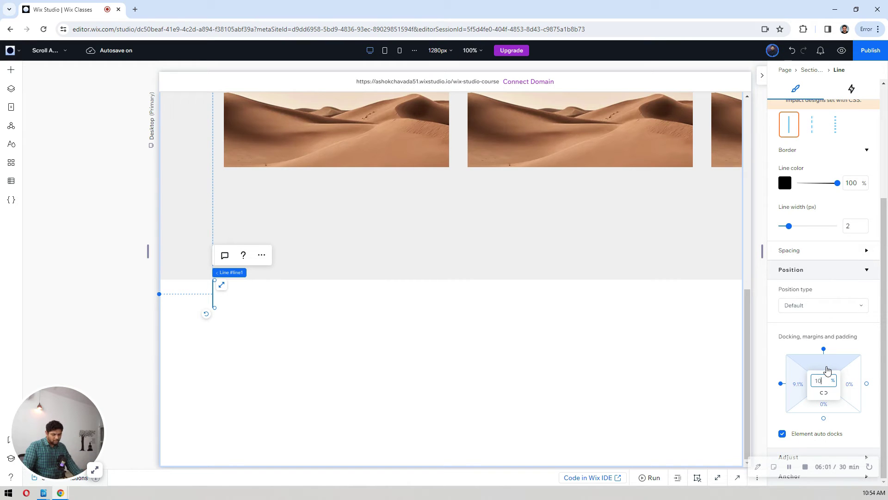
{"action": "type", "text": "100vh"}
{"action": "key", "text": "Return"}
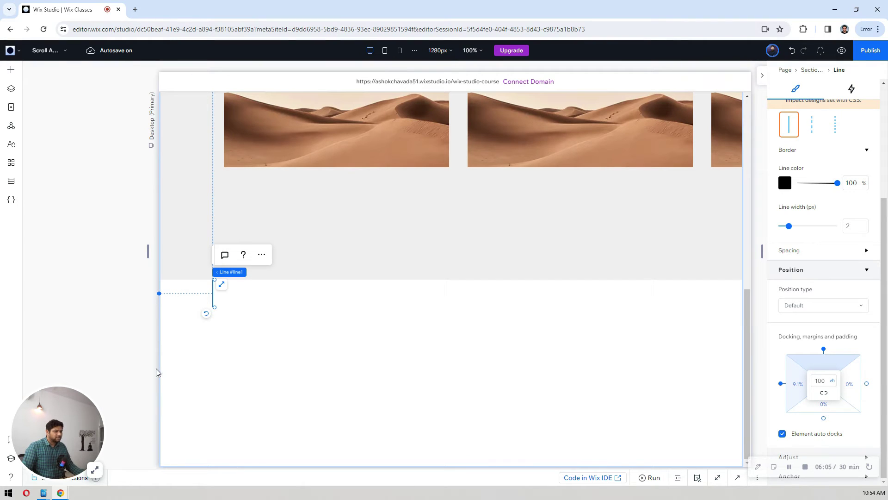
- Deselect, then select Line #line1 beneath the images to show its settings
{"action": "left_click", "coordinate": [98, 348]}
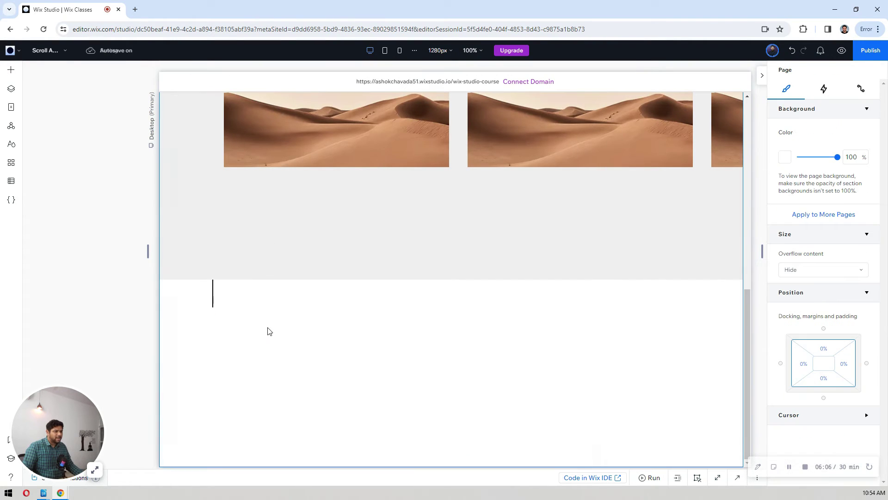
{"action": "left_click", "coordinate": [213, 296]}
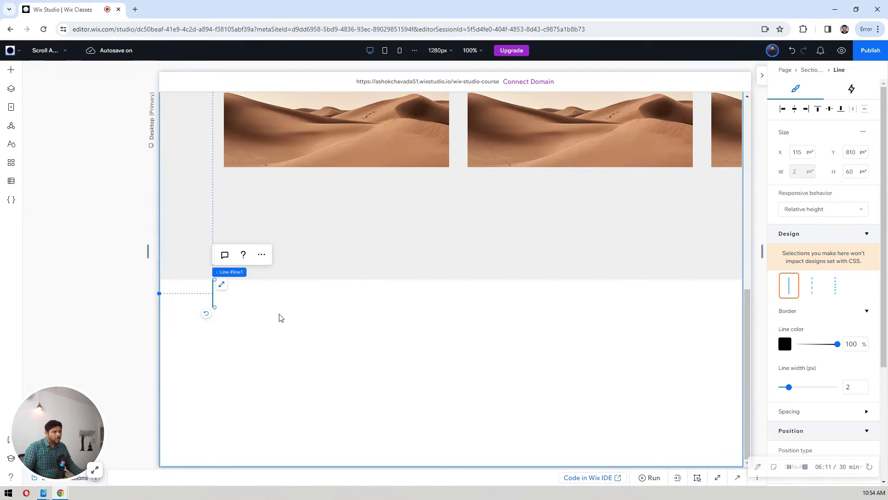
{"action": "scroll", "coordinate": [280, 318], "scroll_direction": "up", "scroll_amount": 5}
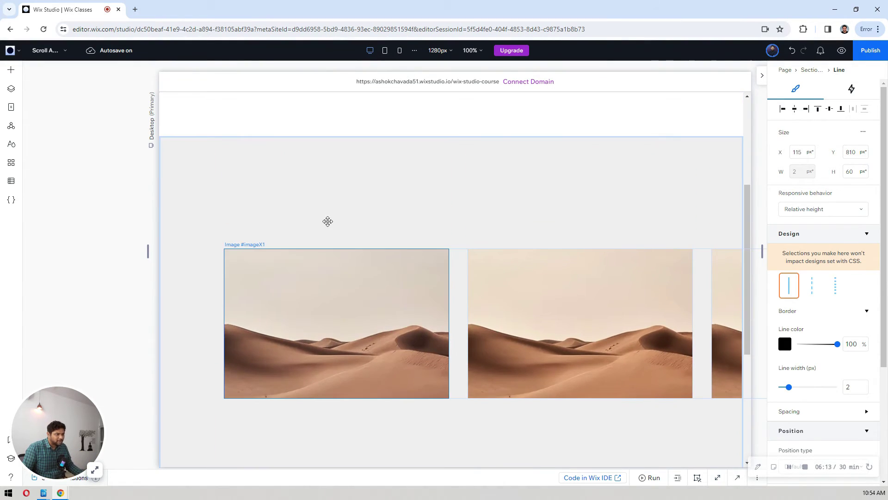
{"action": "scroll", "coordinate": [351, 224], "scroll_direction": "down", "scroll_amount": 5}
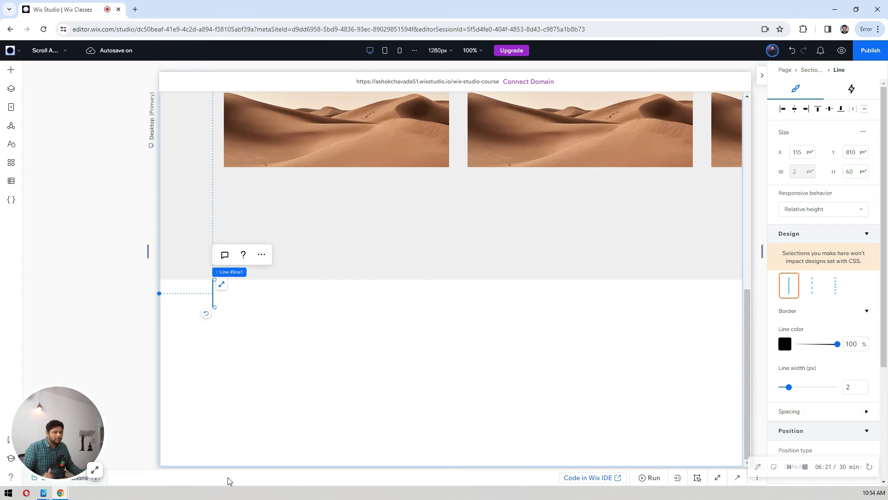
{"action": "scroll", "coordinate": [258, 422], "scroll_direction": "up", "scroll_amount": 3}
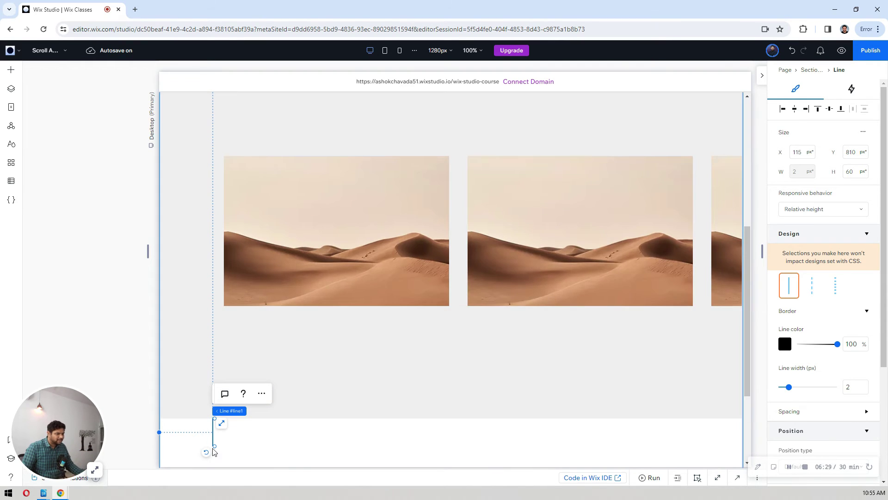
- Add a new scroll-triggered animation to the line in its Animations settings
{"action": "left_click", "coordinate": [852, 89]}
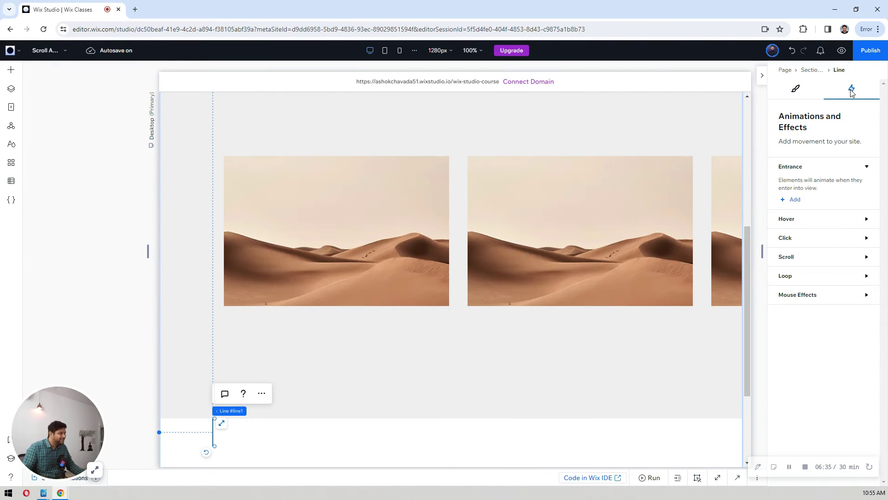
{"action": "left_click", "coordinate": [832, 166]}
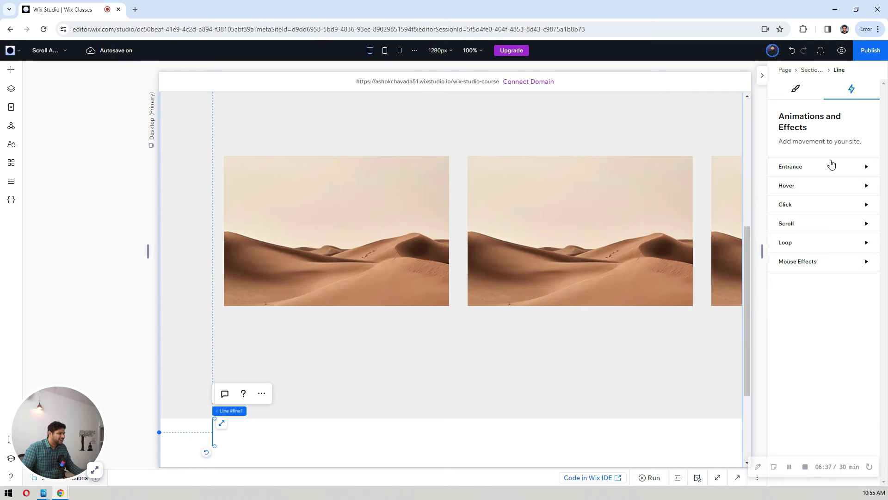
{"action": "left_click", "coordinate": [788, 226]}
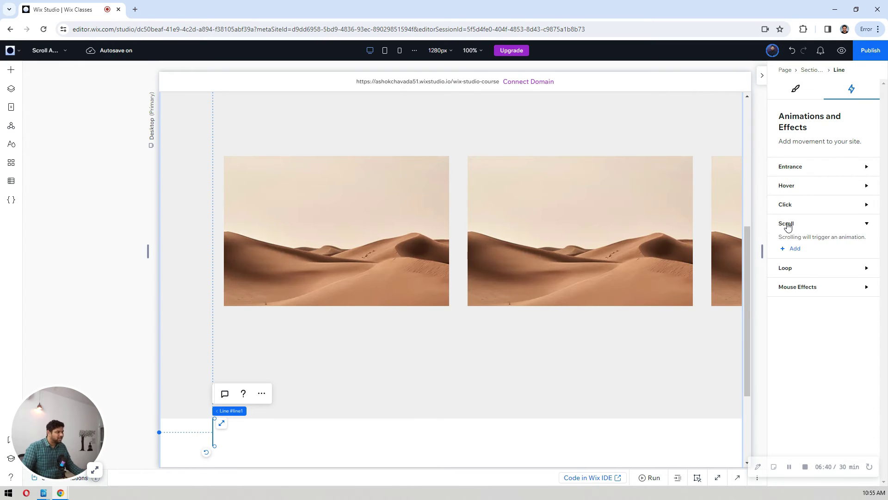
{"action": "left_click", "coordinate": [795, 249]}
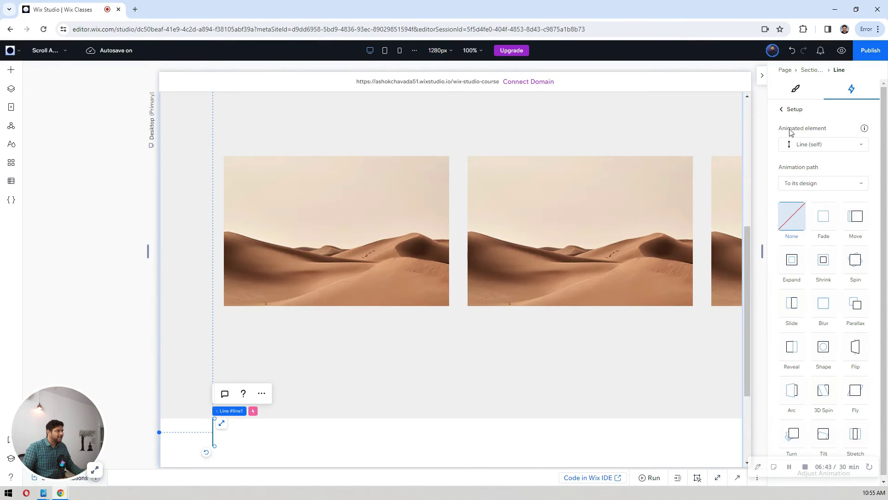
- Set the animation path to From its design, target the Stack, and choose the Move effect
{"action": "left_click", "coordinate": [804, 185]}
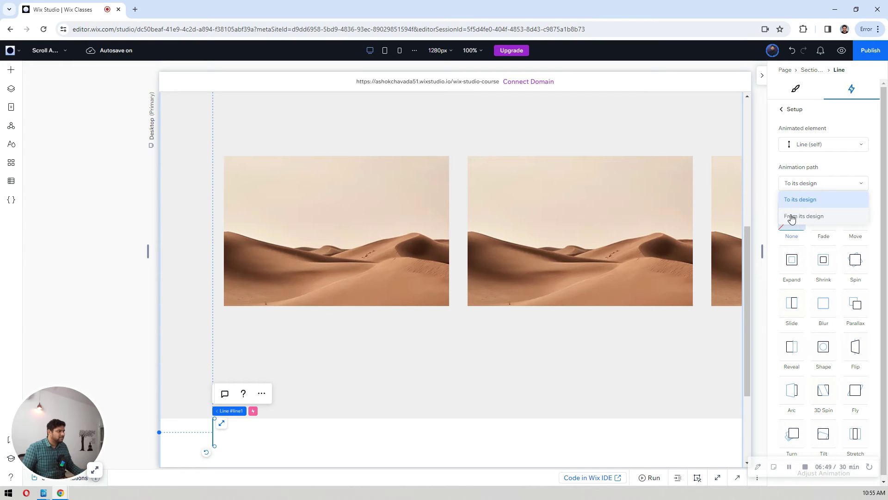
{"action": "left_click", "coordinate": [791, 218]}
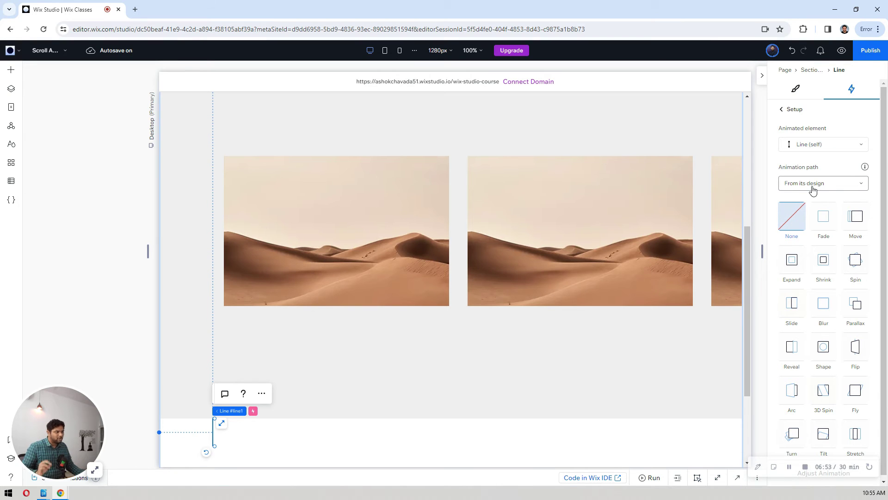
{"action": "left_click", "coordinate": [809, 148]}
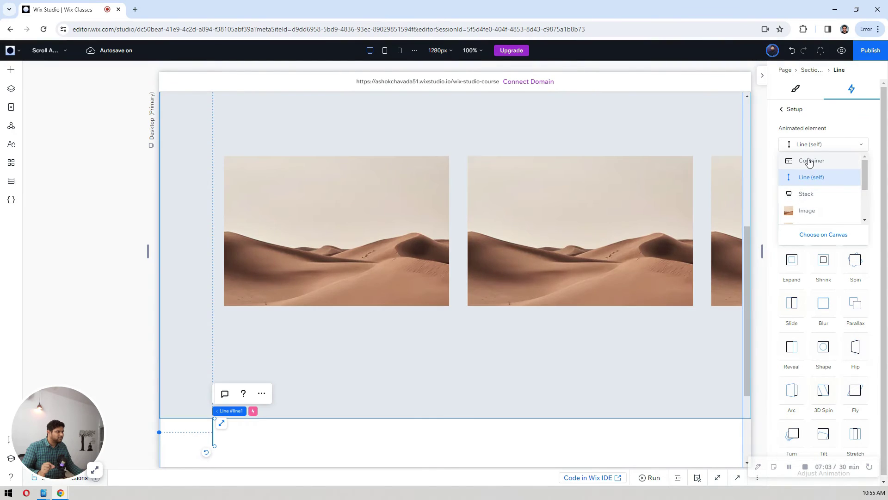
{"action": "left_click", "coordinate": [813, 196]}
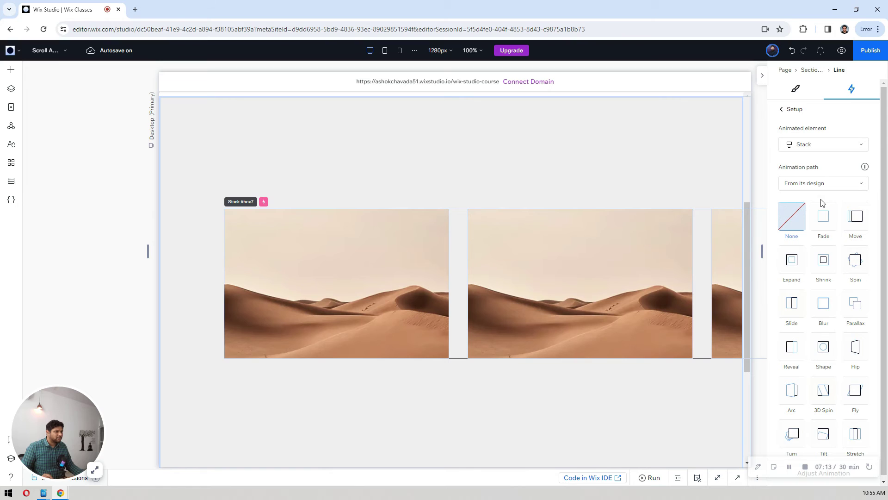
{"action": "left_click", "coordinate": [858, 220]}
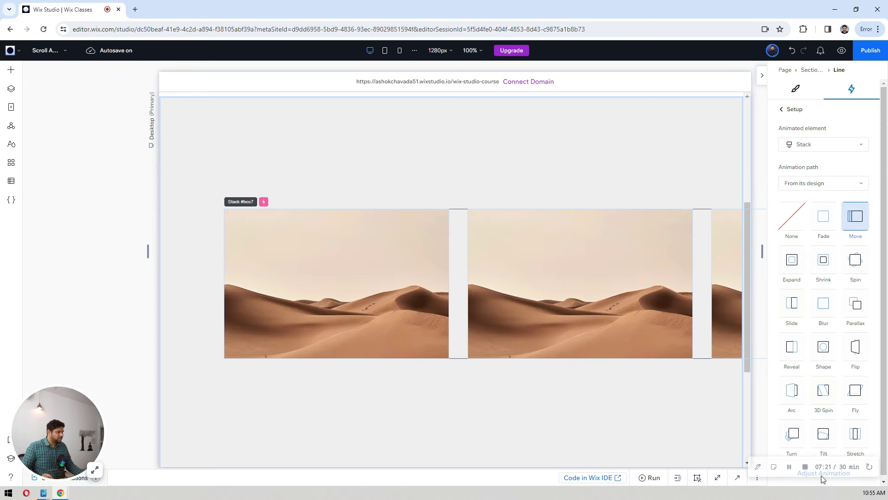
- Adjust the Move animation to a 270° angle and a 20% distance
{"action": "left_click", "coordinate": [823, 475]}
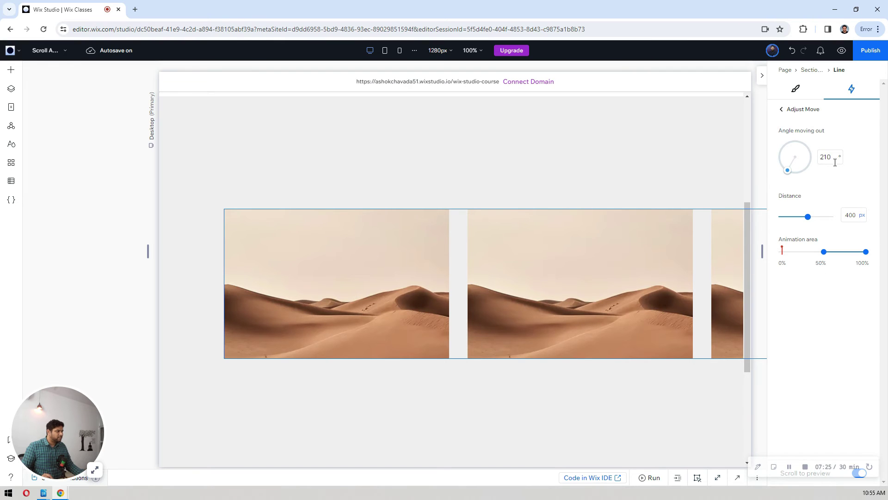
{"action": "type", "text": "270"}
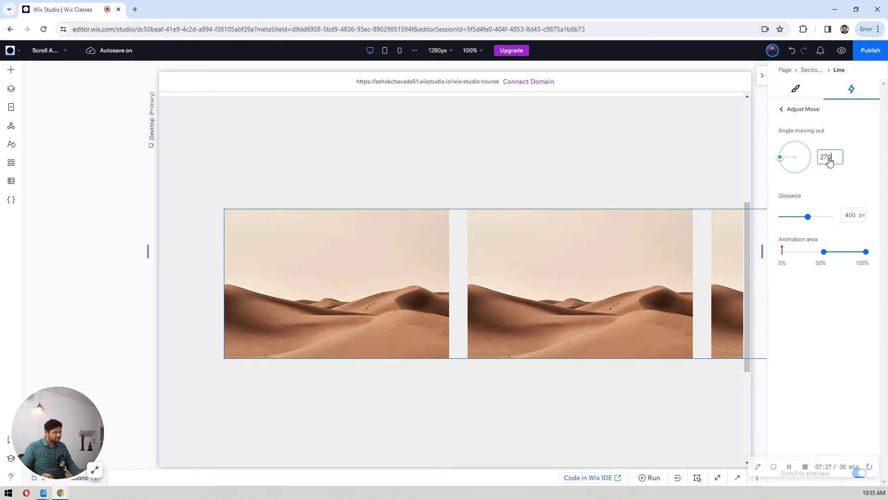
{"action": "key", "text": "Return"}
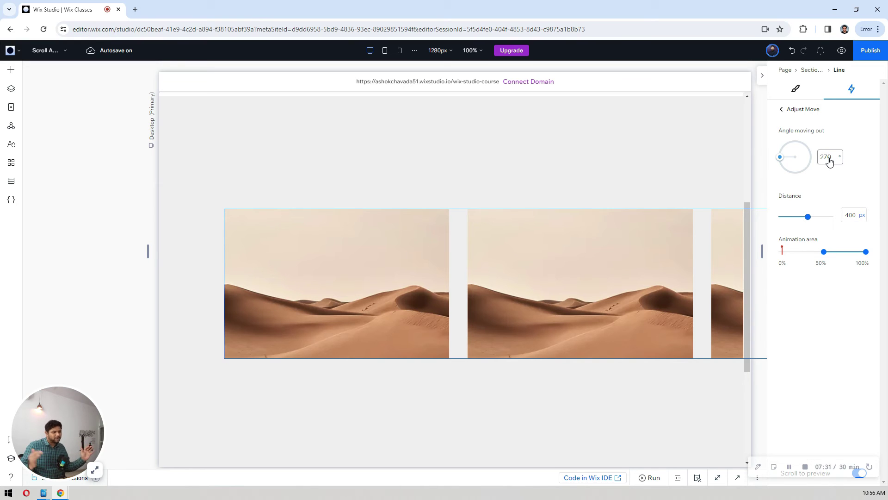
{"action": "left_click", "coordinate": [847, 218]}
{"action": "type", "text": "0"}
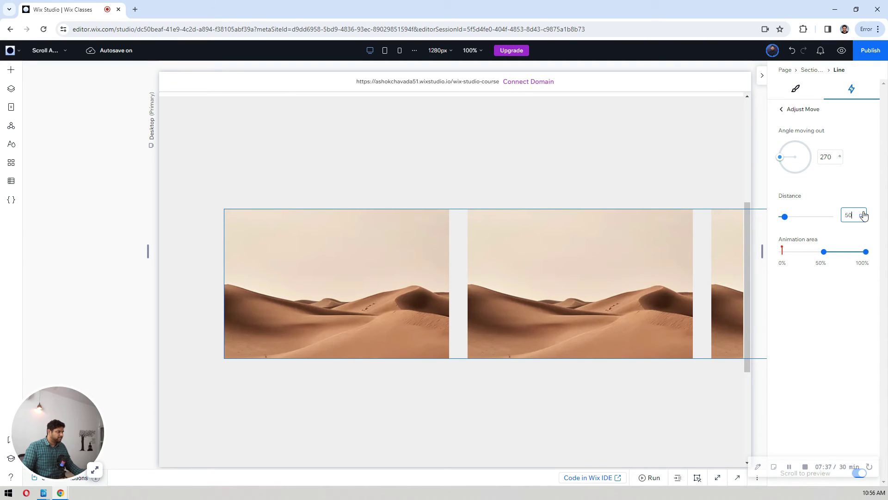
{"action": "left_click", "coordinate": [864, 215]}
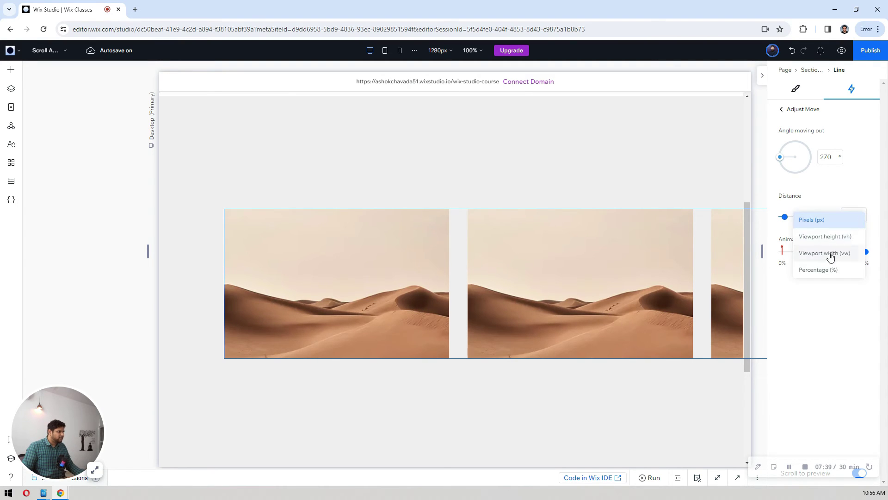
{"action": "left_click", "coordinate": [828, 268]}
{"action": "left_click", "coordinate": [850, 218]}
{"action": "type", "text": "2"}
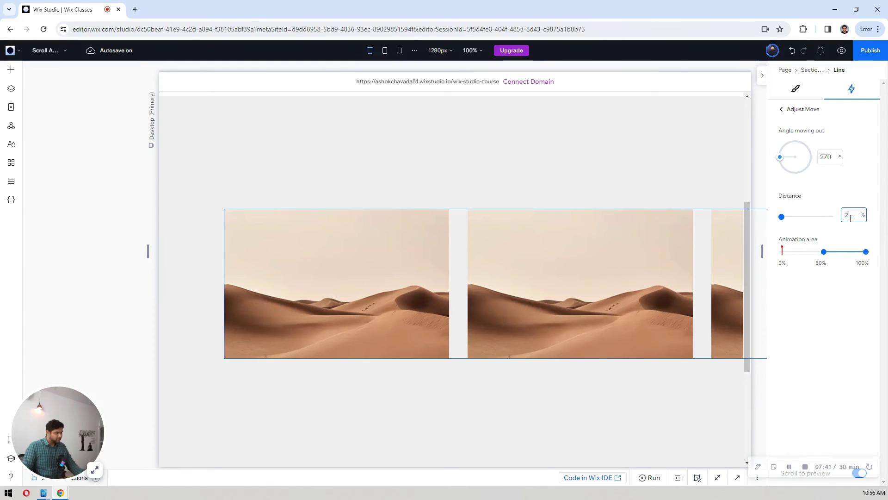
{"action": "type", "text": "0"}
{"action": "key", "text": "Return"}
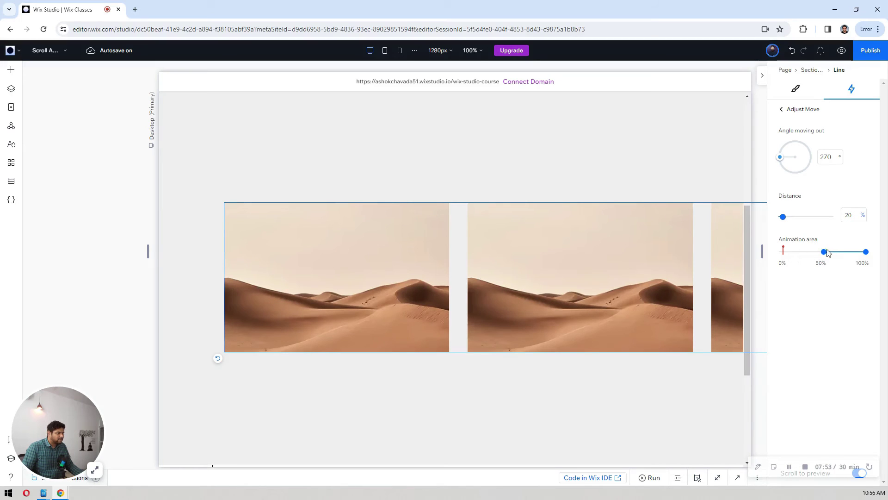
- Set the animation area from 0% to about 62% and the Move distance to 50%
{"action": "left_click_drag", "start_coordinate": [791, 258], "coordinate": [782, 252]}
{"action": "left_click_drag", "start_coordinate": [866, 253], "coordinate": [813, 252]}
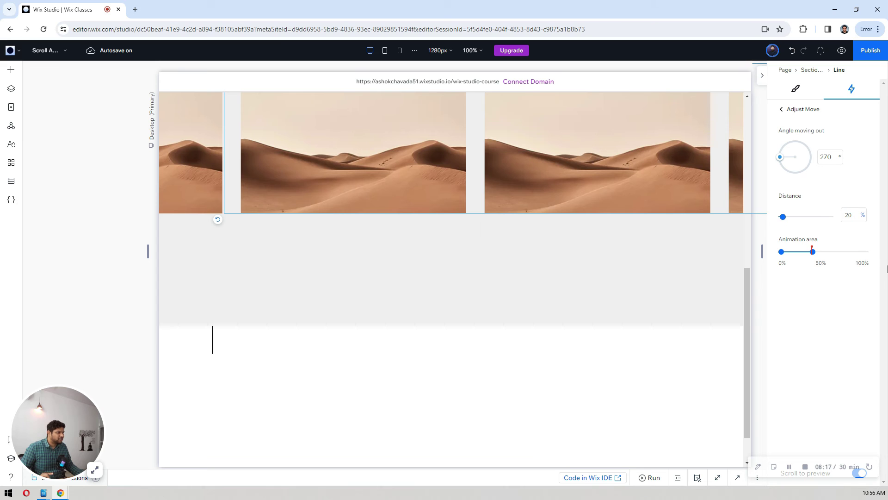
{"action": "left_click_drag", "start_coordinate": [813, 252], "coordinate": [824, 253]}
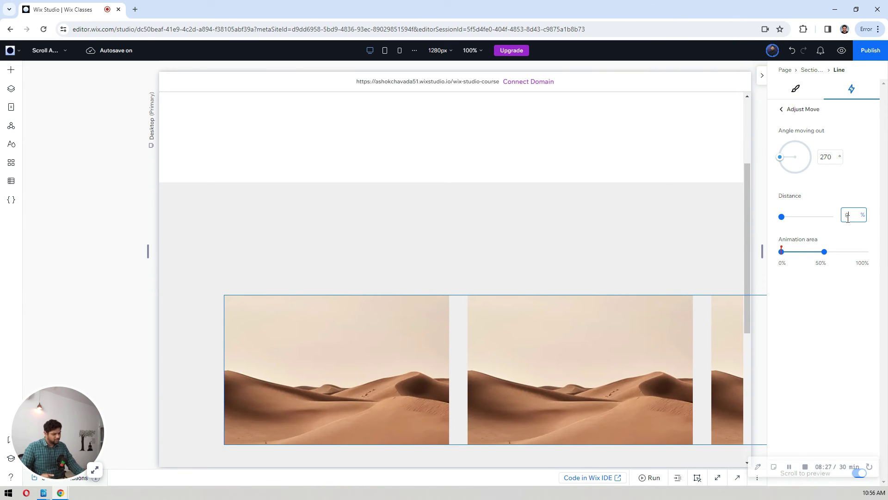
{"action": "type", "text": "40"}
{"action": "key", "text": "Return"}
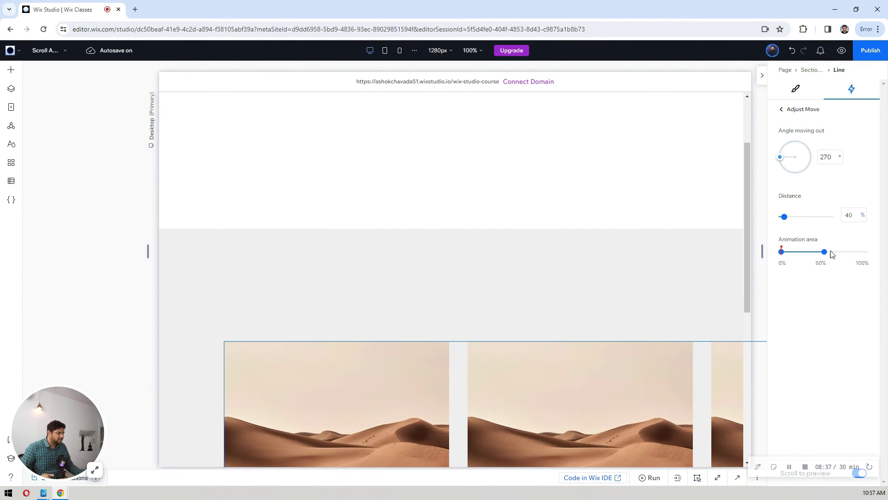
{"action": "left_click_drag", "start_coordinate": [825, 253], "coordinate": [833, 254]}
{"action": "left_click", "coordinate": [851, 215]}
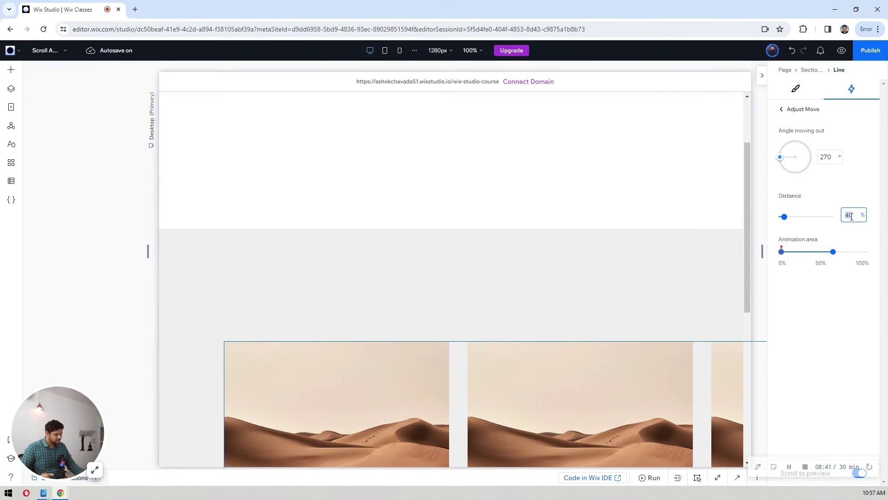
{"action": "key", "text": "Return"}
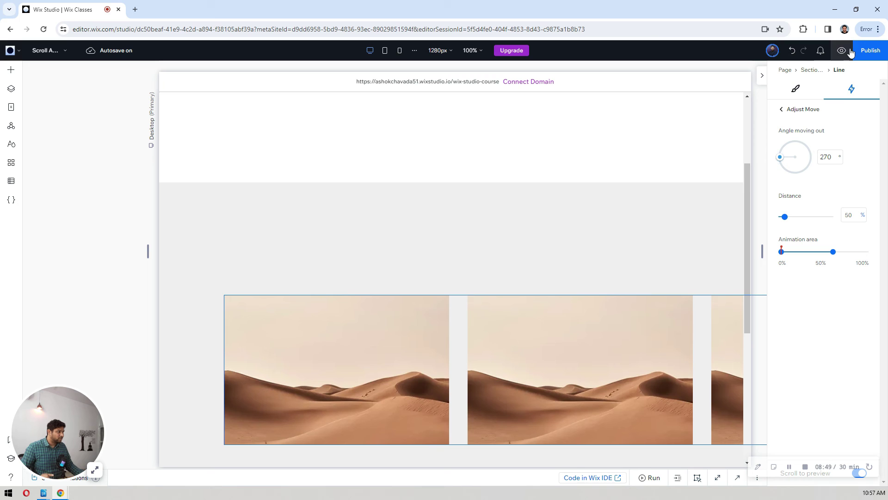
- Preview the site, scroll up and down to test the sliding images, then return to editing
{"action": "left_click", "coordinate": [842, 52]}
{"action": "scroll", "coordinate": [588, 185], "scroll_direction": "up", "scroll_amount": 2}
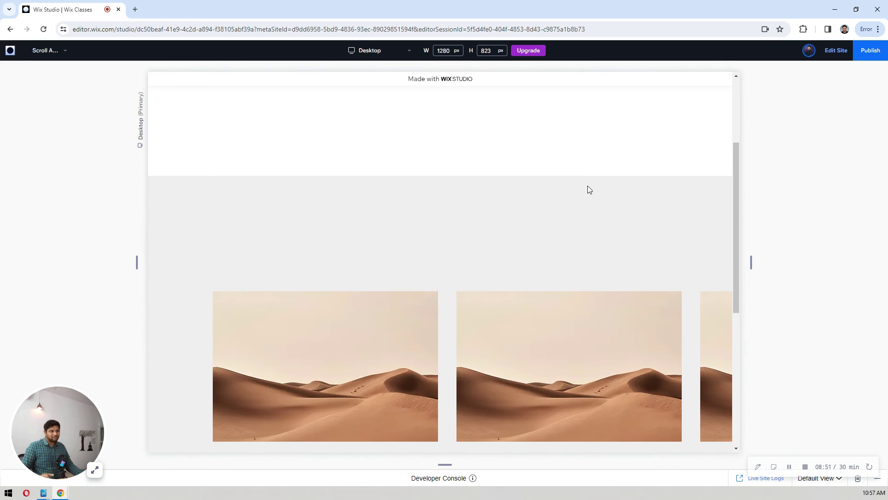
{"action": "scroll", "coordinate": [590, 192], "scroll_direction": "up", "scroll_amount": 1}
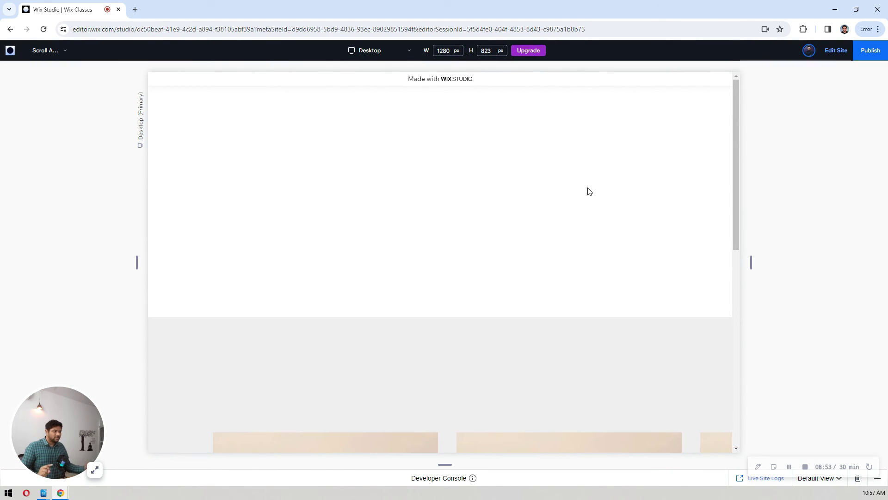
{"action": "scroll", "coordinate": [590, 190], "scroll_direction": "down", "scroll_amount": 5}
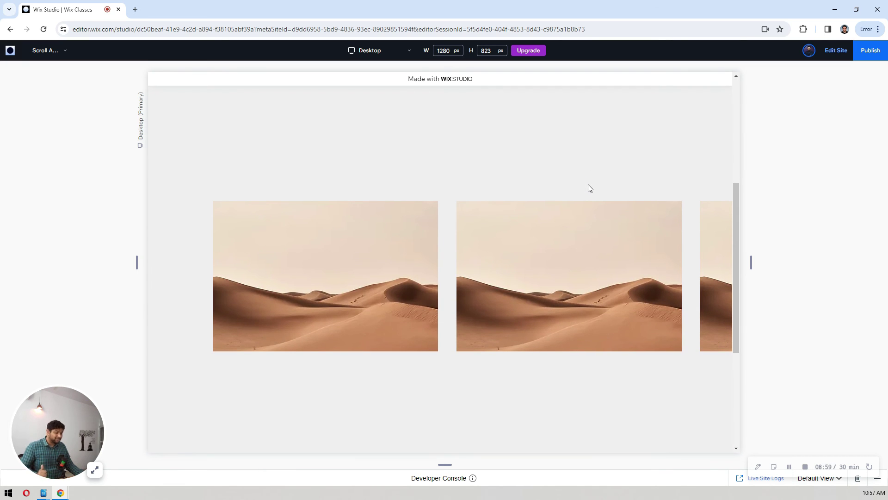
{"action": "scroll", "coordinate": [590, 188], "scroll_direction": "down", "scroll_amount": 5}
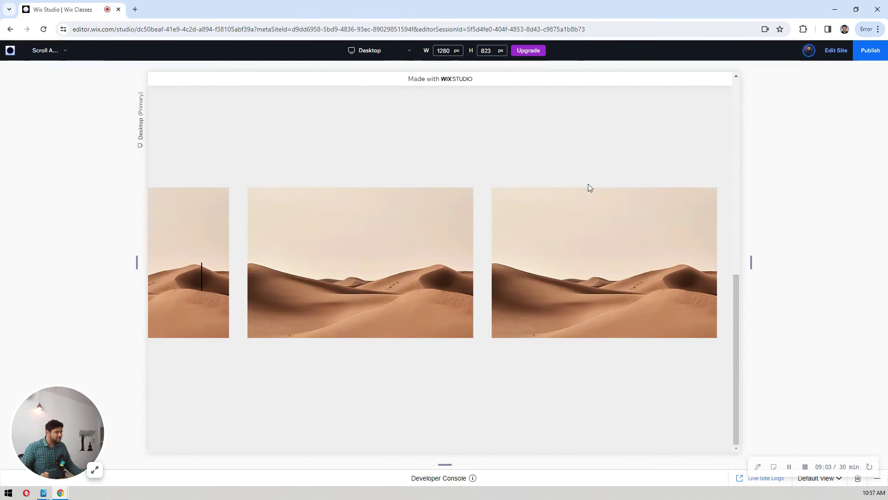
{"action": "scroll", "coordinate": [588, 184], "scroll_direction": "up", "scroll_amount": 3}
{"action": "scroll", "coordinate": [588, 183], "scroll_direction": "down", "scroll_amount": 3}
{"action": "scroll", "coordinate": [589, 185], "scroll_direction": "up", "scroll_amount": 8}
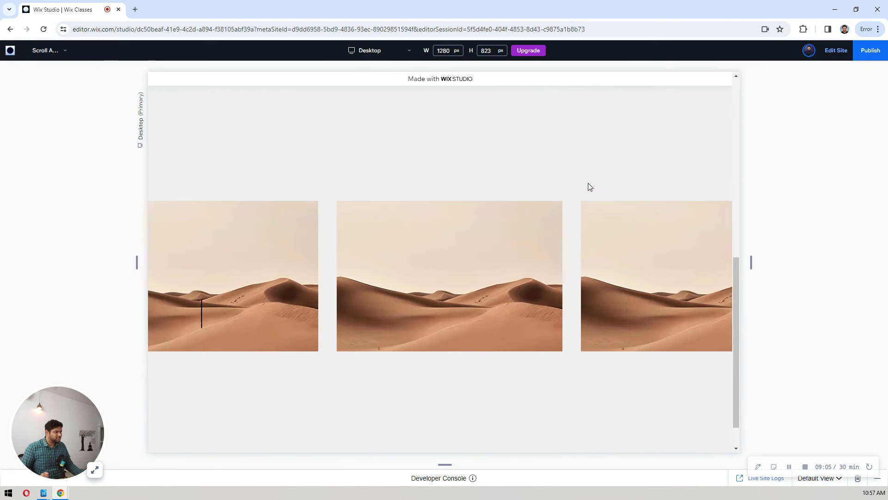
{"action": "scroll", "coordinate": [589, 185], "scroll_direction": "down", "scroll_amount": 6}
{"action": "scroll", "coordinate": [590, 187], "scroll_direction": "up", "scroll_amount": 10}
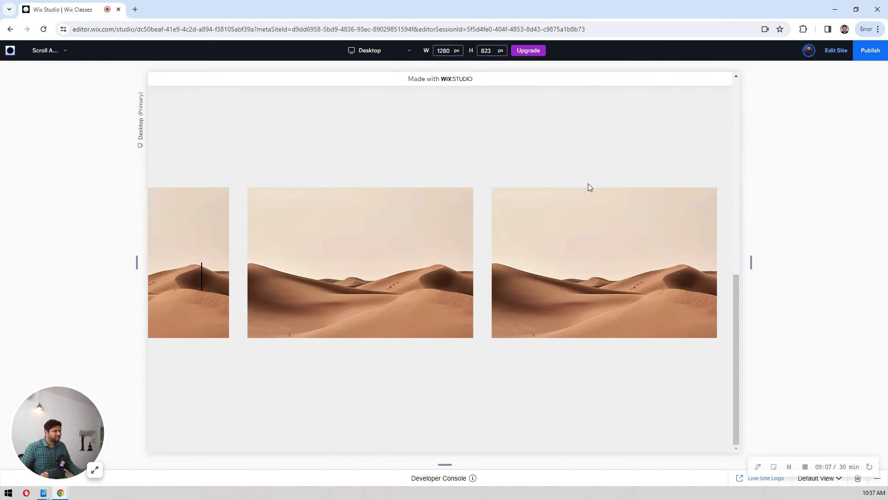
{"action": "scroll", "coordinate": [590, 189], "scroll_direction": "down", "scroll_amount": 8}
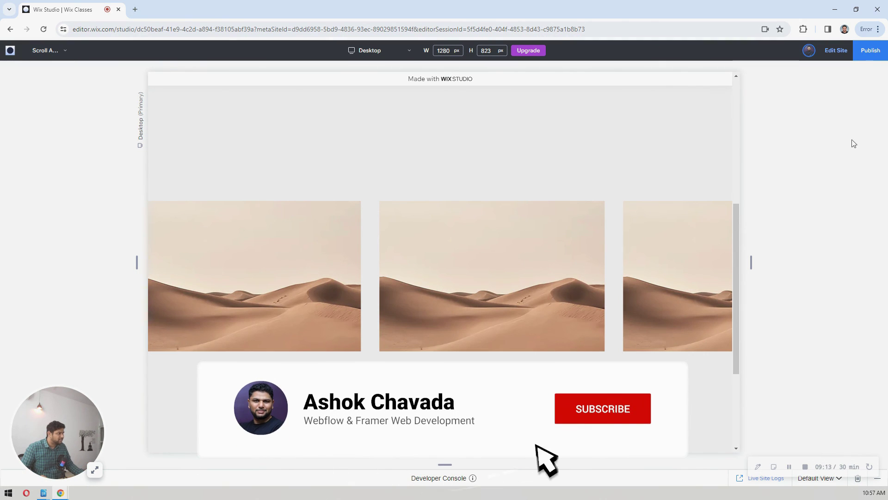
{"action": "left_click", "coordinate": [839, 52]}
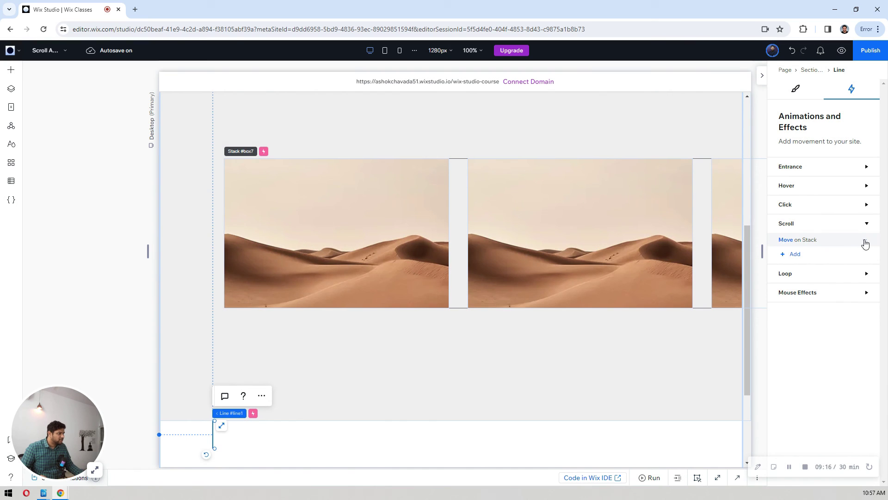
- Reopen the Stack's Move scroll animation and its fine-tuning settings
{"action": "left_click", "coordinate": [866, 244]}
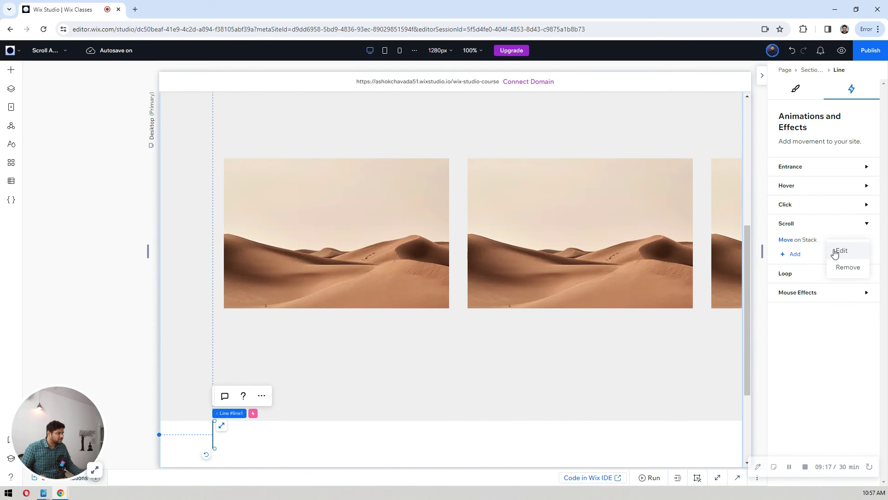
{"action": "left_click", "coordinate": [836, 252]}
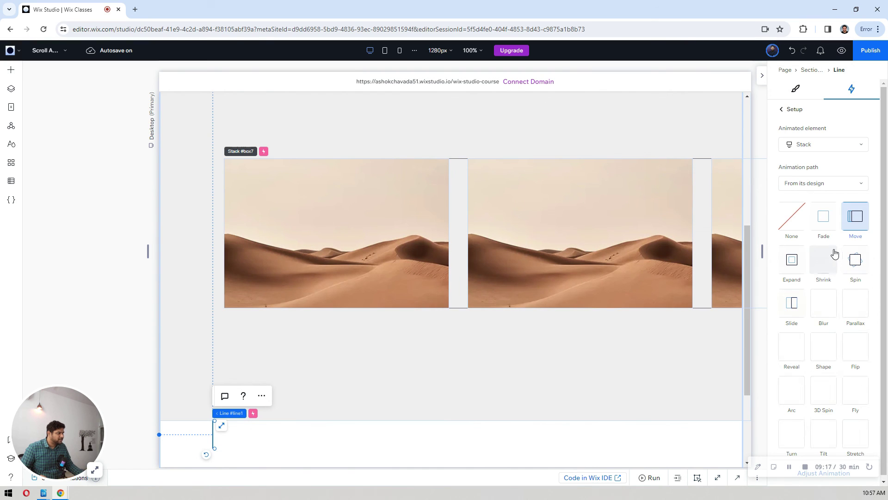
{"action": "left_click", "coordinate": [837, 482]}
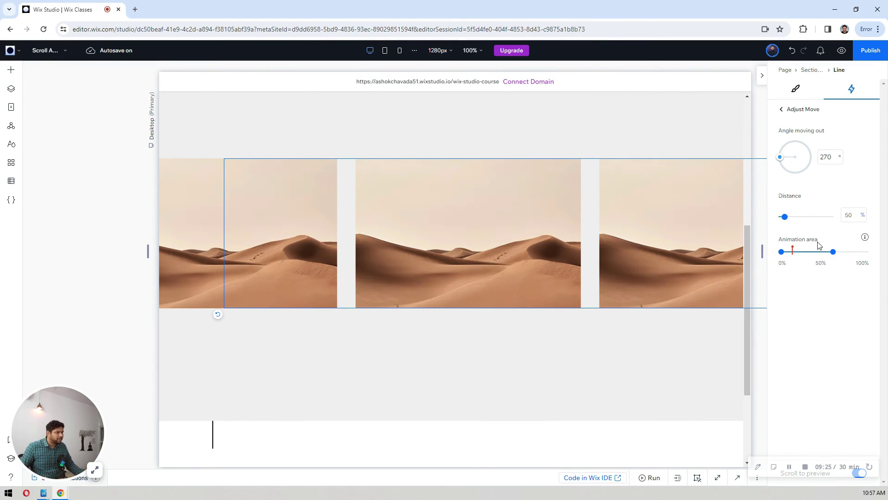
- Shorten the animation area to about 50% and raise the Move distance to 60
{"action": "left_click_drag", "start_coordinate": [833, 254], "coordinate": [820, 254]}
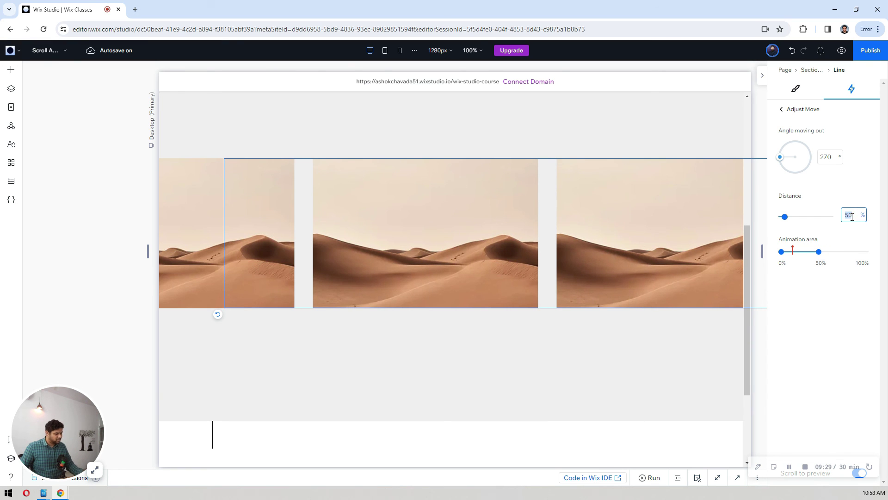
{"action": "type", "text": "60"}
{"action": "key", "text": "Return"}
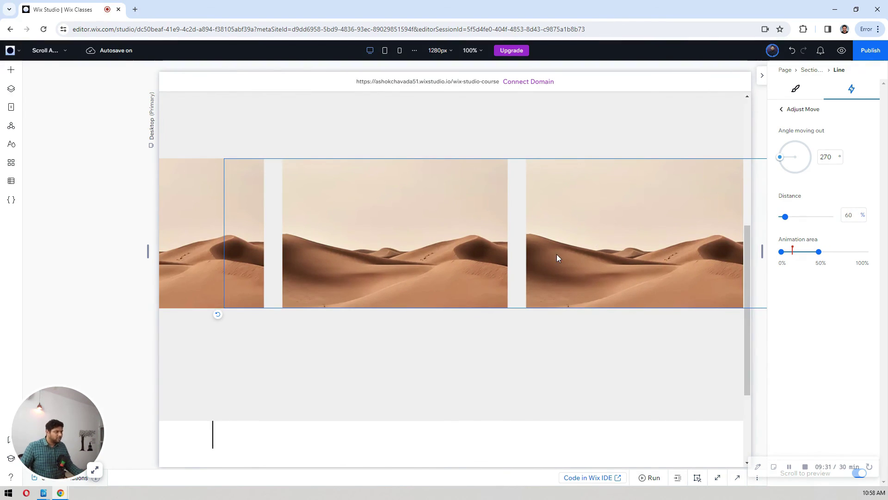
{"action": "scroll", "coordinate": [562, 202], "scroll_direction": "up", "scroll_amount": 3}
{"action": "scroll", "coordinate": [562, 202], "scroll_direction": "down", "scroll_amount": 5}
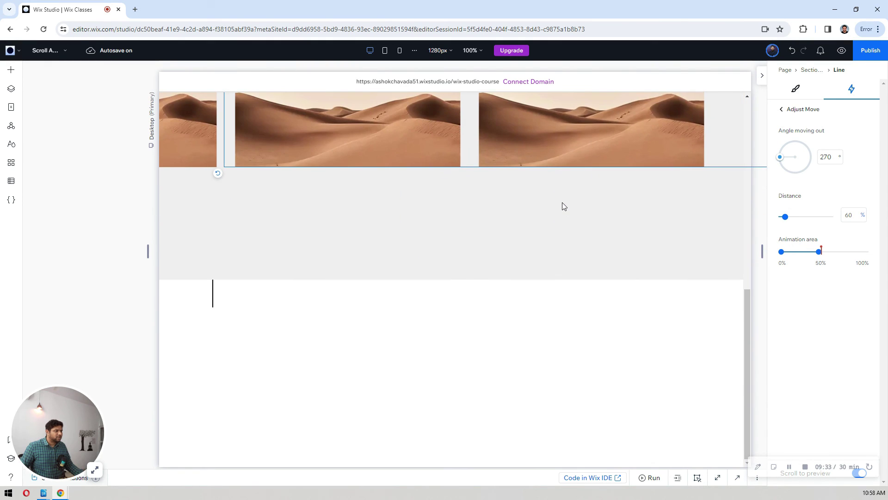
{"action": "scroll", "coordinate": [563, 205], "scroll_direction": "up", "scroll_amount": 5}
{"action": "scroll", "coordinate": [563, 206], "scroll_direction": "down", "scroll_amount": 4}
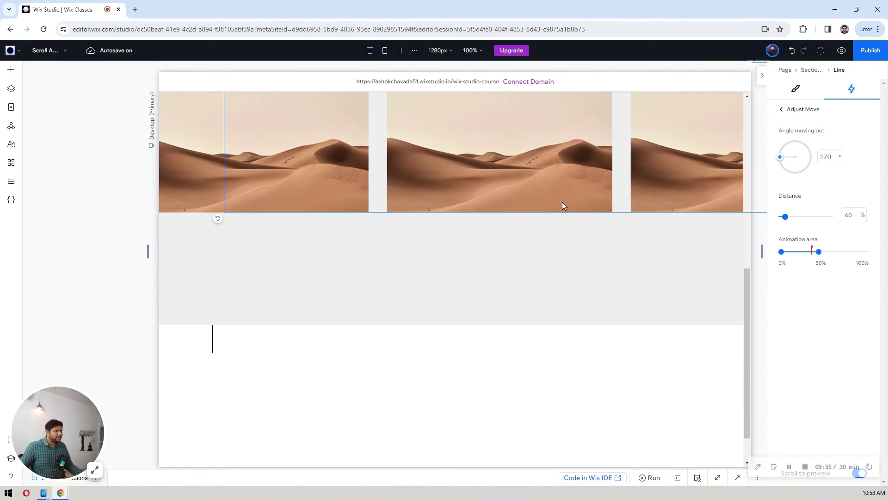
{"action": "scroll", "coordinate": [564, 205], "scroll_direction": "down", "scroll_amount": 1}
{"action": "scroll", "coordinate": [564, 205], "scroll_direction": "up", "scroll_amount": 5}
{"action": "scroll", "coordinate": [564, 205], "scroll_direction": "down", "scroll_amount": 5}
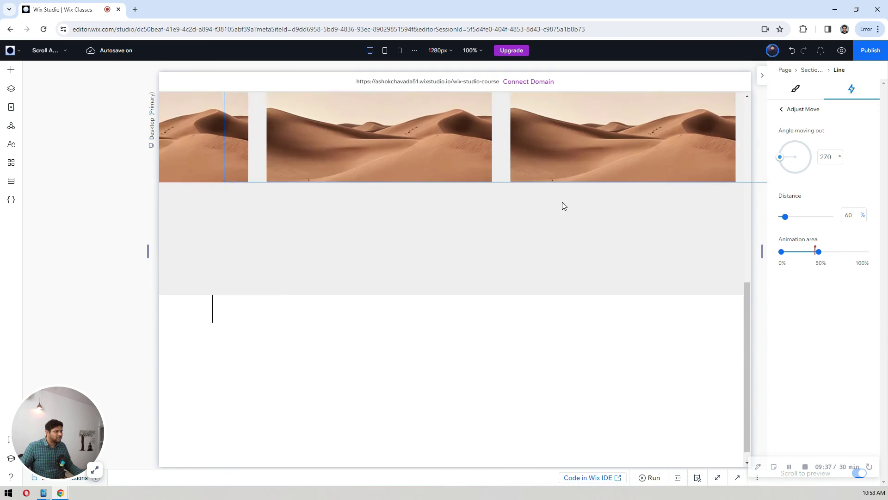
{"action": "scroll", "coordinate": [563, 205], "scroll_direction": "down", "scroll_amount": 1}
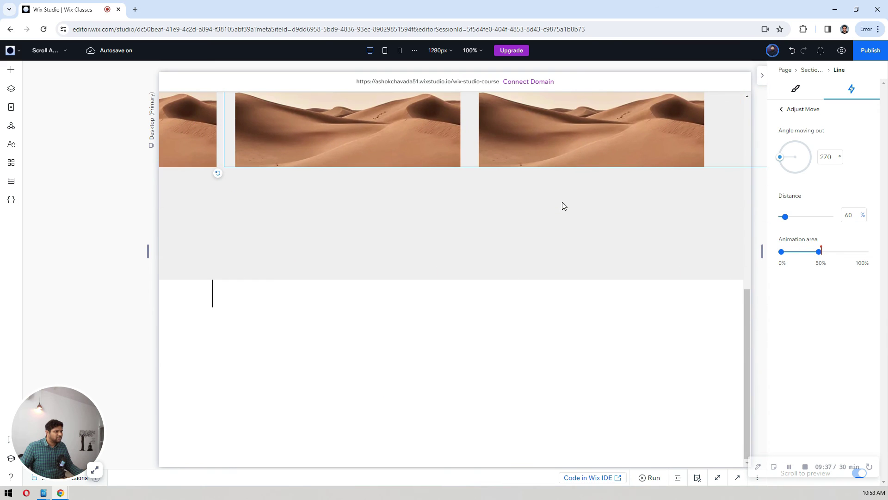
- Set the line's colour opacity to 0 in its Design settings
{"action": "left_click", "coordinate": [214, 294]}
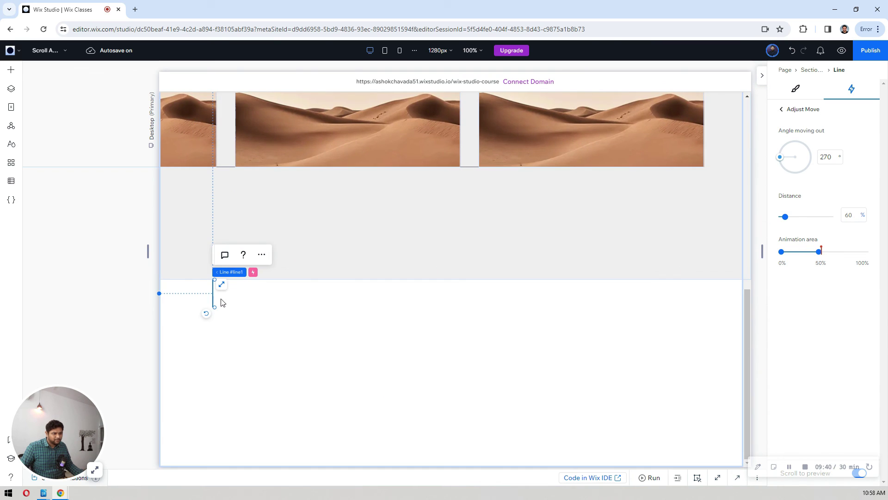
{"action": "left_click", "coordinate": [796, 90]}
{"action": "scroll", "coordinate": [840, 222], "scroll_direction": "down", "scroll_amount": 5}
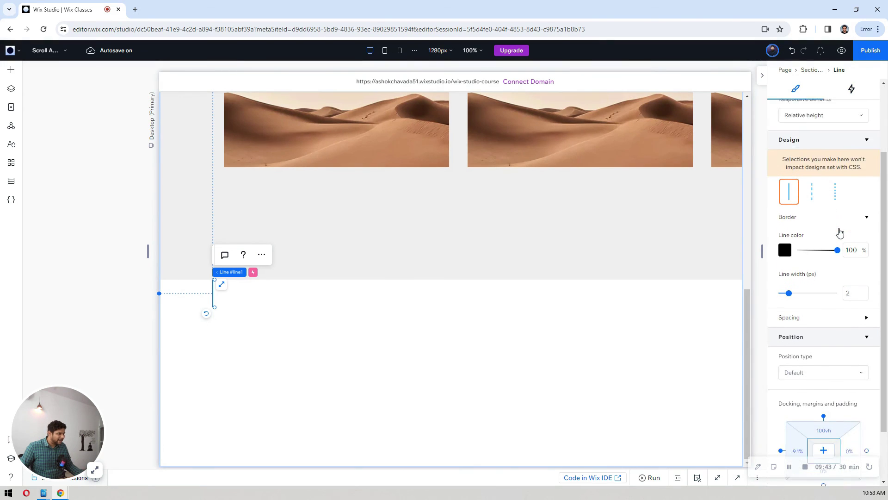
{"action": "double_click", "coordinate": [854, 186]}
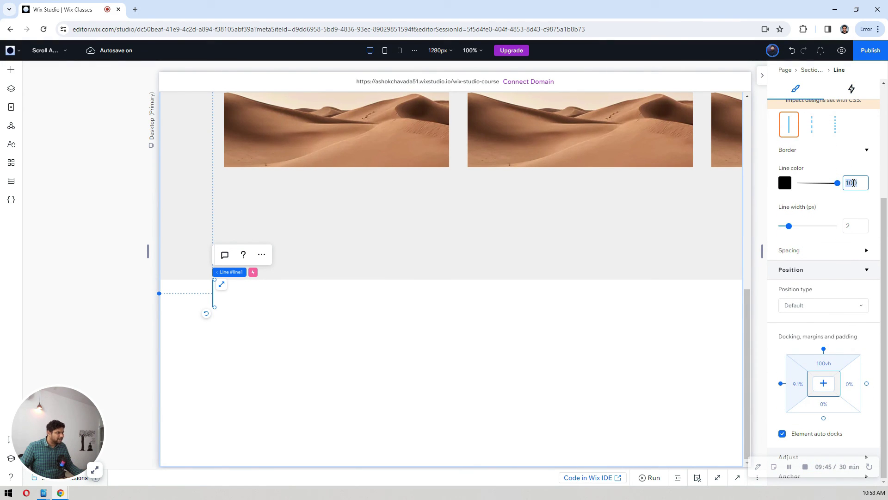
{"action": "type", "text": "0"}
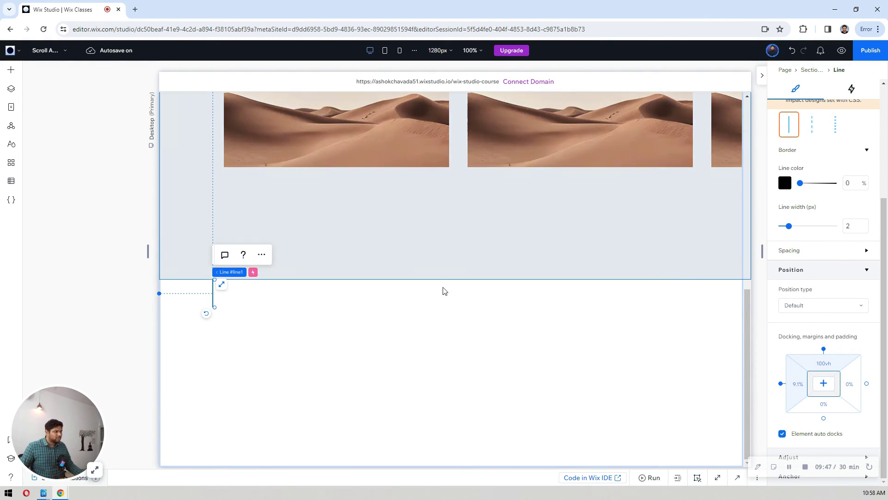
{"action": "left_click", "coordinate": [125, 325]}
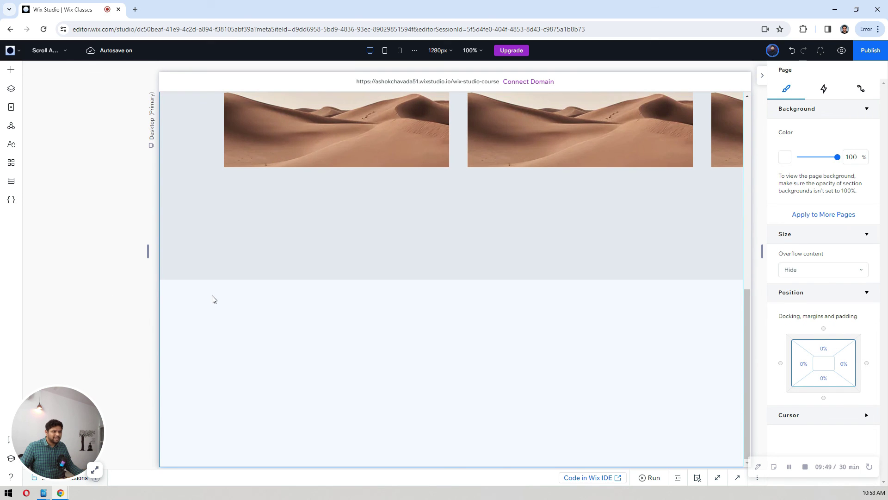
- Select the invisible #line1 under #section5 in the Layers panel
{"action": "left_click", "coordinate": [13, 90]}
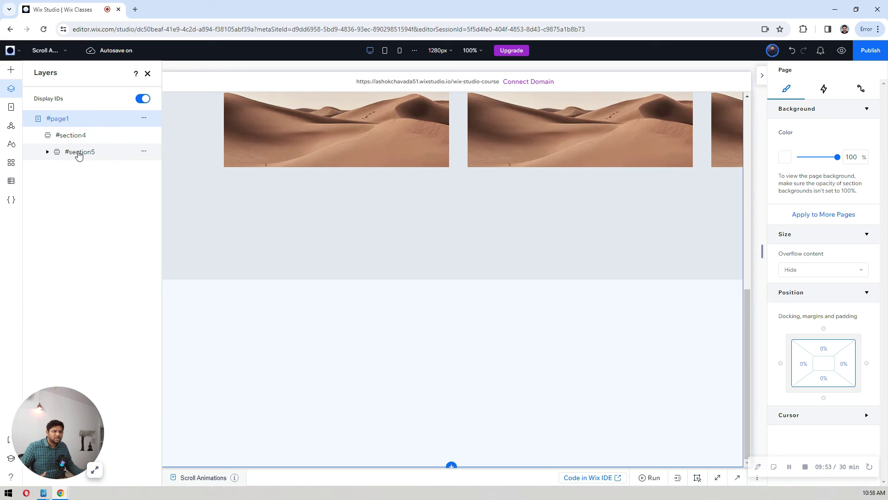
{"action": "left_click", "coordinate": [48, 152]}
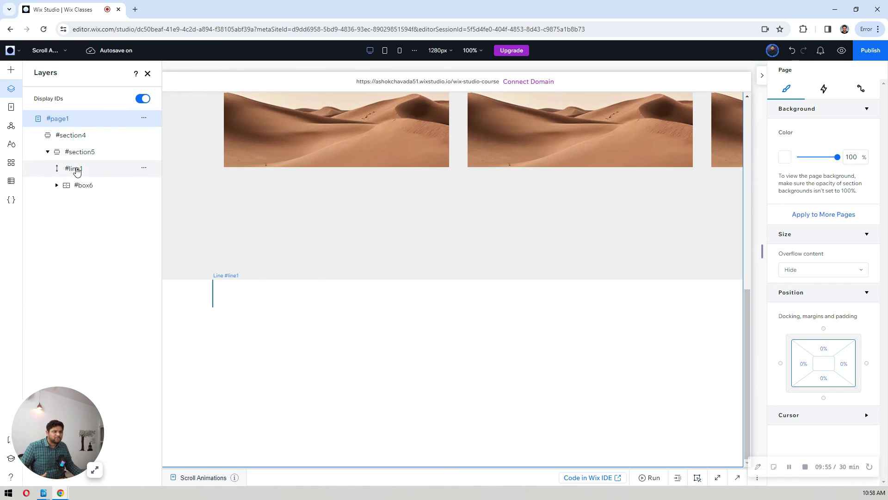
{"action": "left_click", "coordinate": [77, 170]}
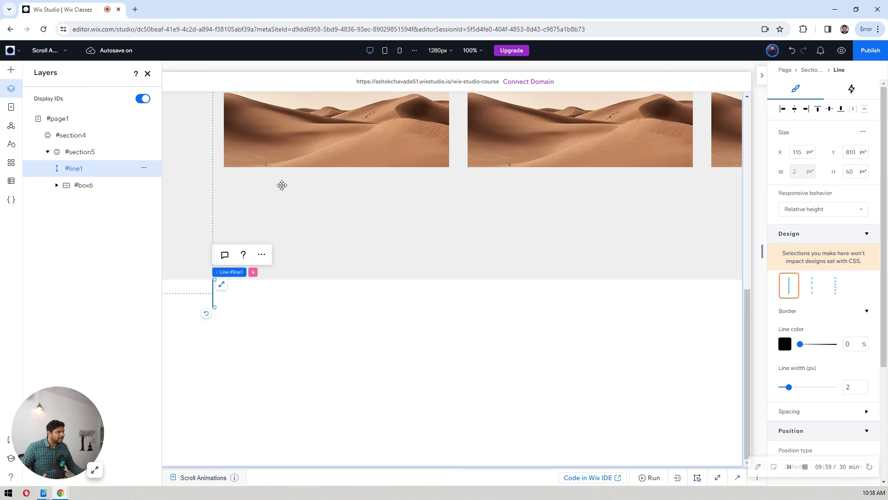
{"action": "scroll", "coordinate": [494, 217], "scroll_direction": "up", "scroll_amount": 4}
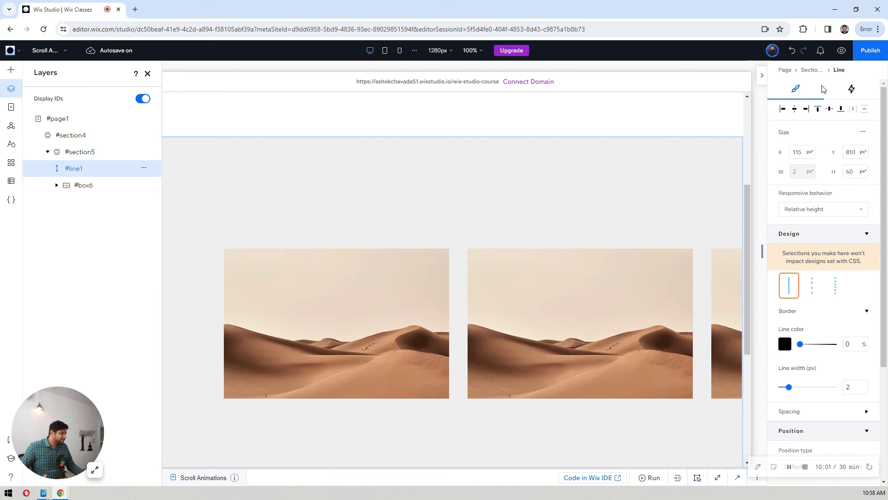
- Preview the site and scroll to watch the desert images slide left
{"action": "left_click", "coordinate": [841, 50]}
{"action": "scroll", "coordinate": [592, 159], "scroll_direction": "up", "scroll_amount": 2}
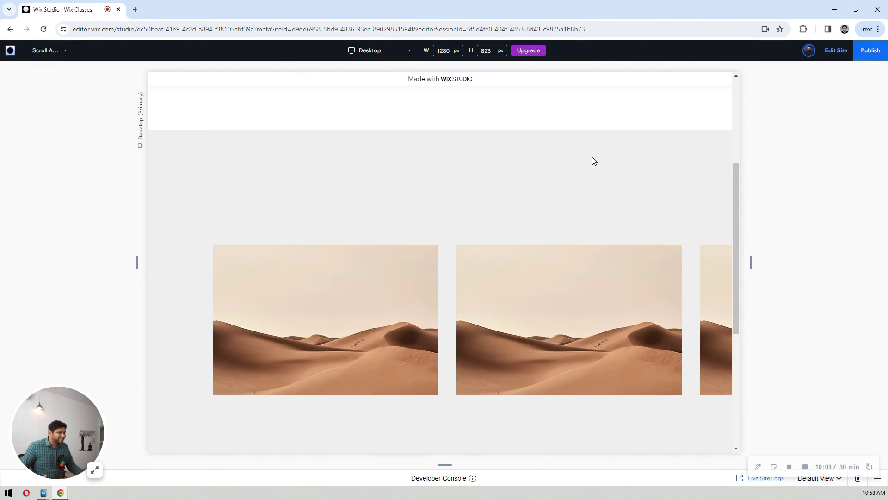
{"action": "scroll", "coordinate": [593, 161], "scroll_direction": "down", "scroll_amount": 3}
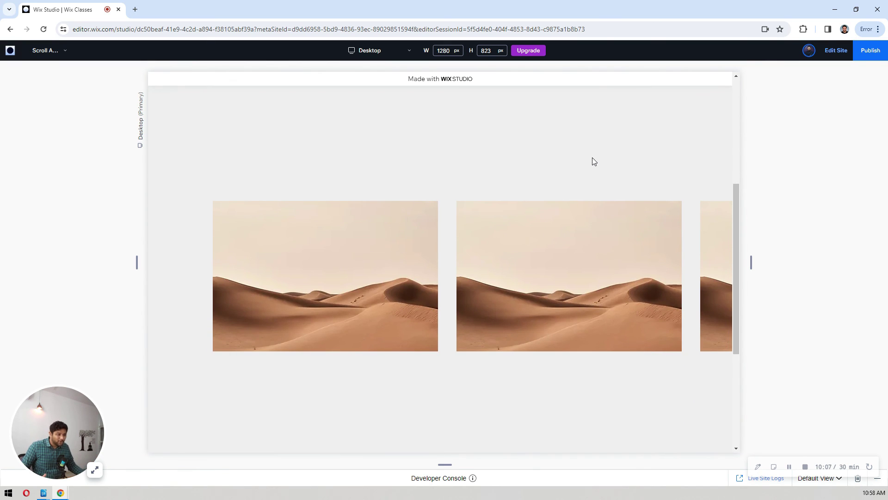
{"action": "scroll", "coordinate": [592, 161], "scroll_direction": "down", "scroll_amount": 3}
{"action": "scroll", "coordinate": [593, 161], "scroll_direction": "up", "scroll_amount": 5}
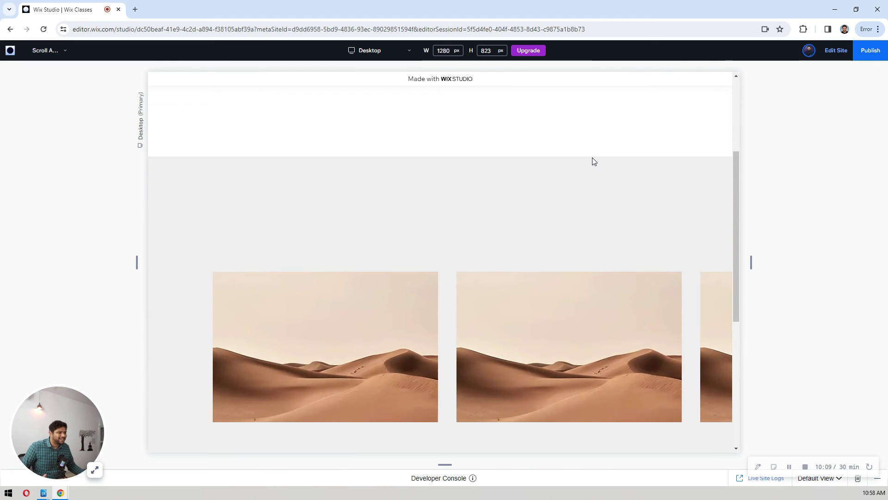
{"action": "scroll", "coordinate": [593, 161], "scroll_direction": "down", "scroll_amount": 5}
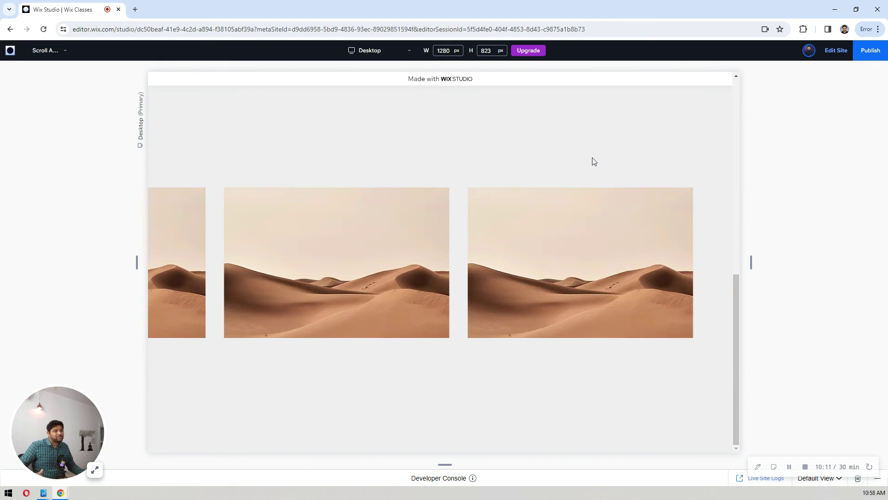